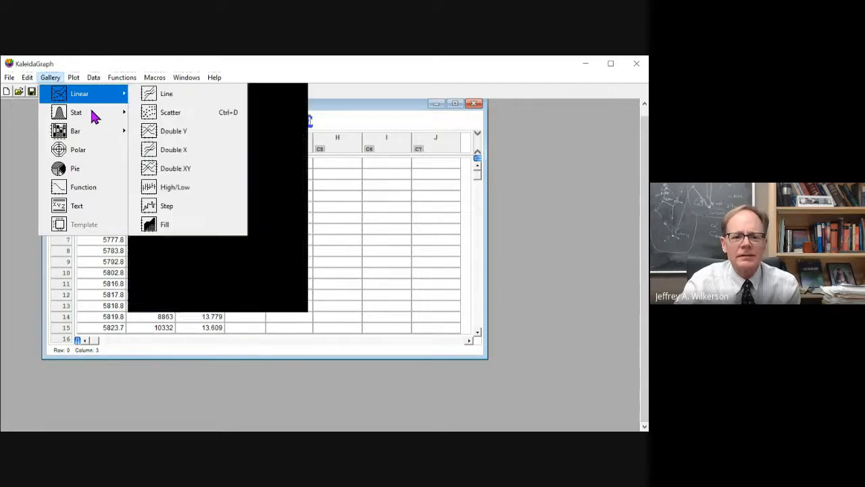
Create a scatter plot of mag4 against CJD-2452800 and move its window over the data table.
{"action": "left_click", "coordinate": [169, 110]}
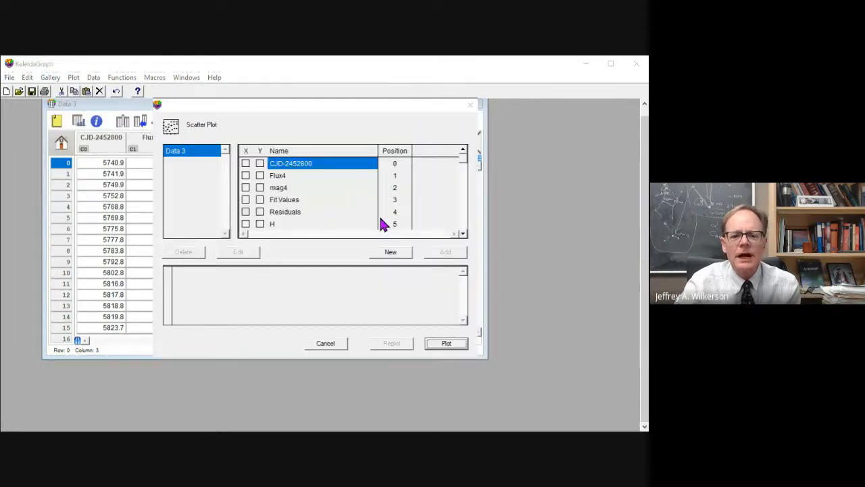
{"action": "left_click", "coordinate": [245, 163]}
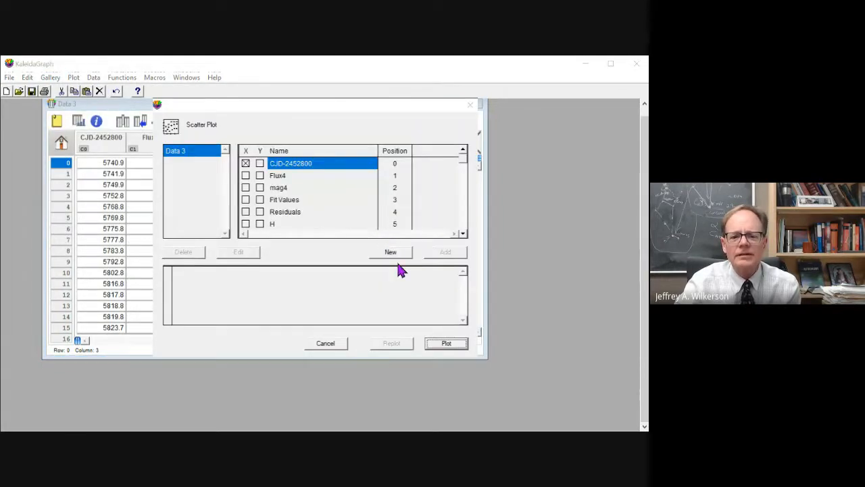
{"action": "left_click", "coordinate": [259, 187]}
{"action": "left_click", "coordinate": [446, 343]}
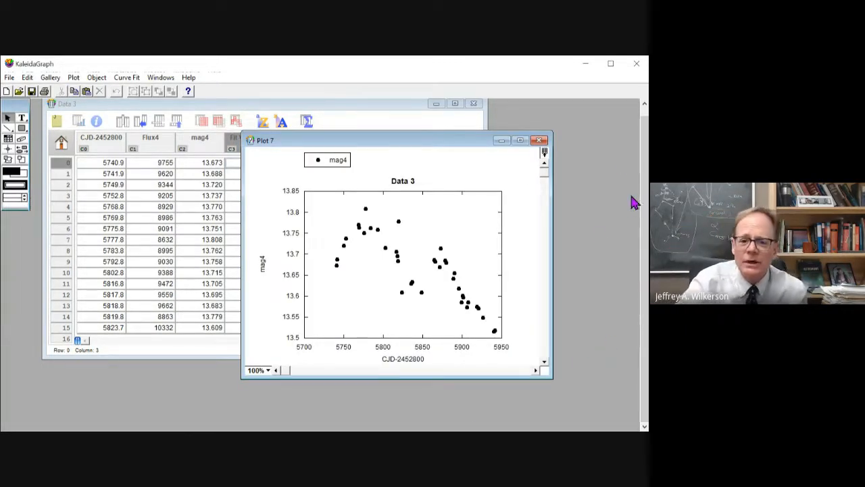
{"action": "left_click_drag", "start_coordinate": [473, 140], "coordinate": [294, 112]}
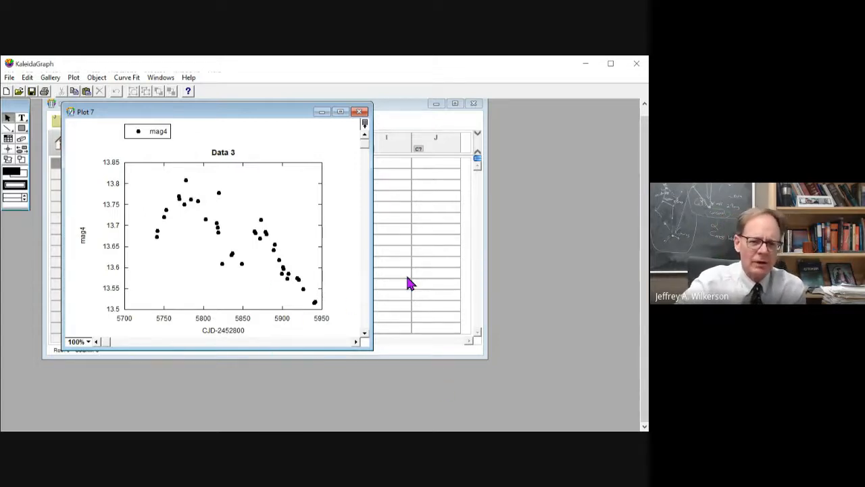
Fit a second-order polynomial to the mag4 points in the scatter plot.
{"action": "left_click", "coordinate": [127, 78]}
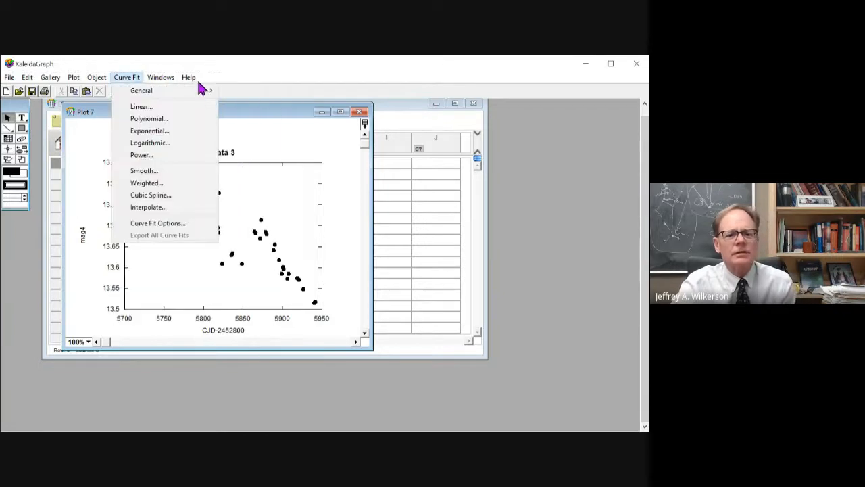
{"action": "left_click", "coordinate": [218, 151]}
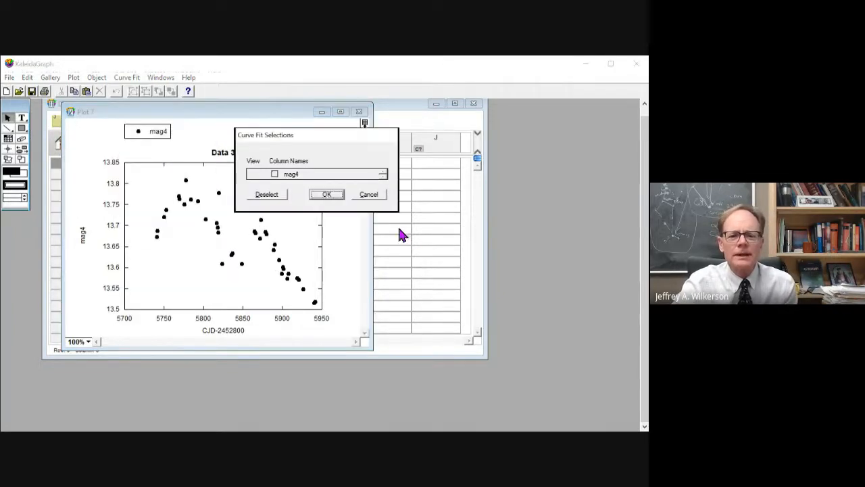
{"action": "left_click", "coordinate": [275, 174]}
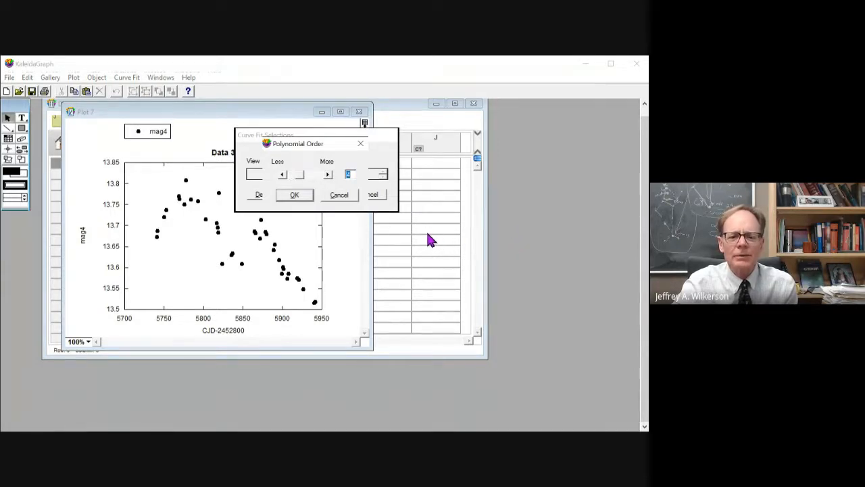
{"action": "key", "text": "Left"}
{"action": "key", "text": "Left"}
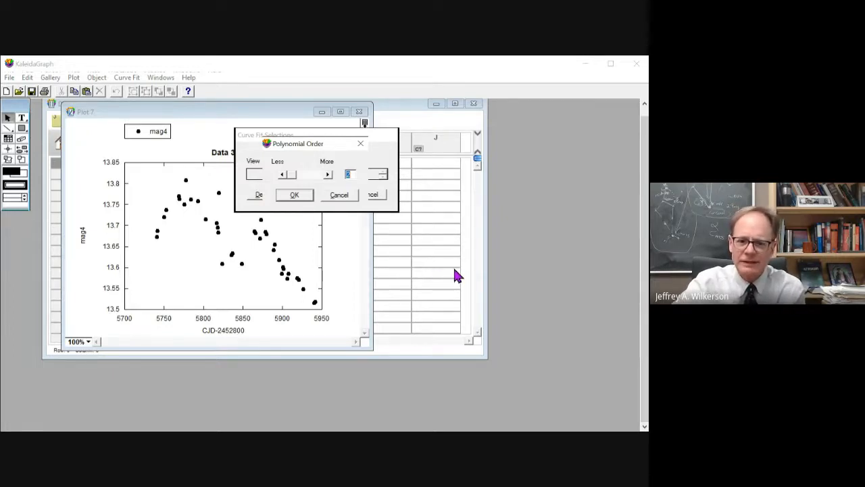
{"action": "key", "text": "Return"}
{"action": "key", "text": "Return"}
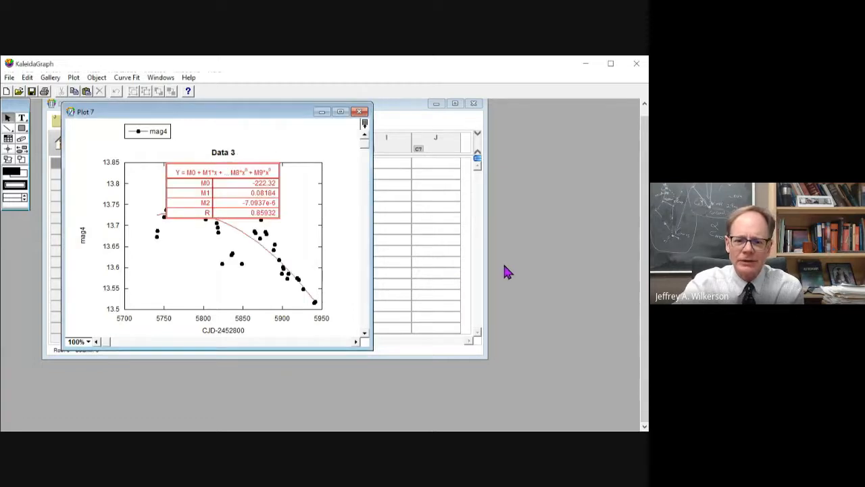
Move the fit equation box clear of the curve and shift the plot window to uncover the data column headers.
{"action": "left_click_drag", "start_coordinate": [434, 191], "coordinate": [429, 183]}
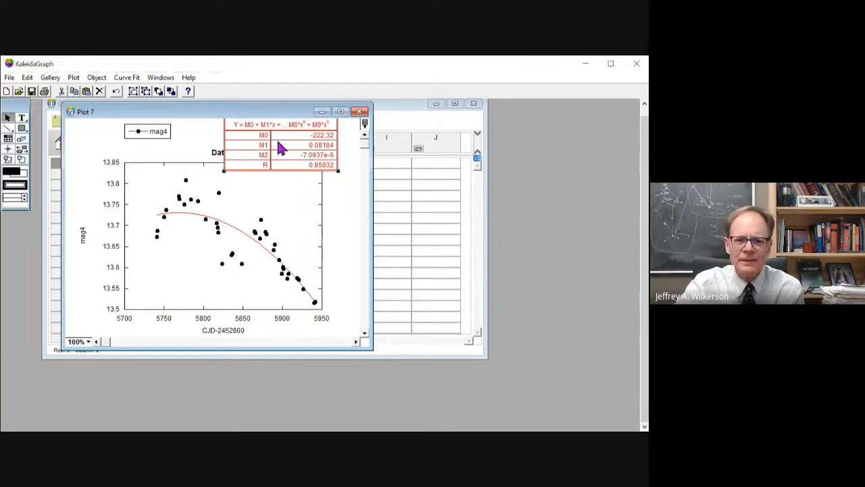
{"action": "left_click_drag", "start_coordinate": [278, 141], "coordinate": [344, 227]}
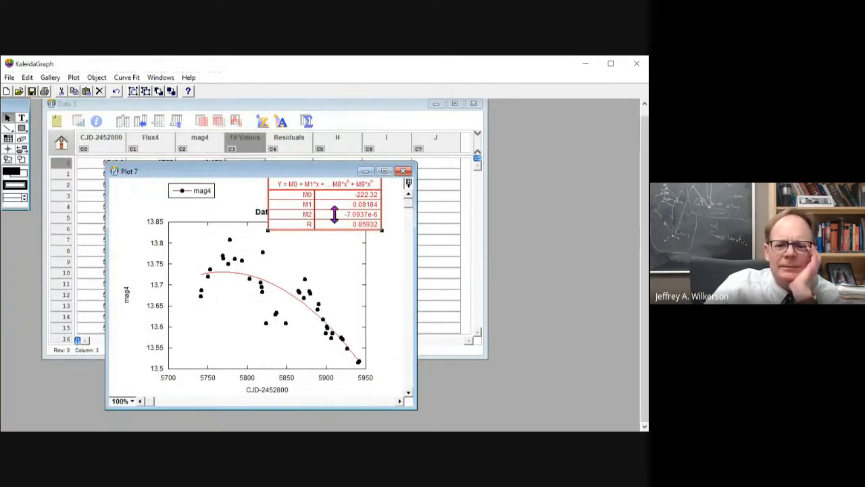
{"action": "left_click_drag", "start_coordinate": [311, 229], "coordinate": [225, 220]}
Copy the polynomial's fitted values into the data table's Fit Values column and move the data window aside.
{"action": "left_click", "coordinate": [127, 78]}
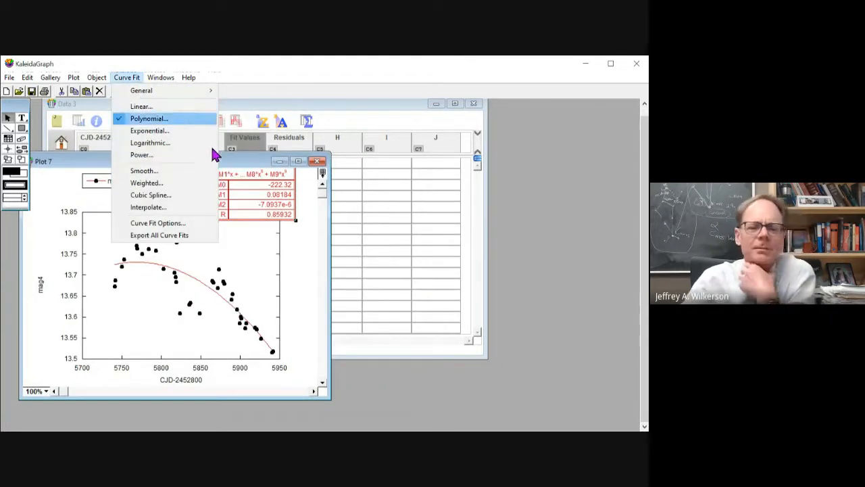
{"action": "left_click", "coordinate": [147, 119]}
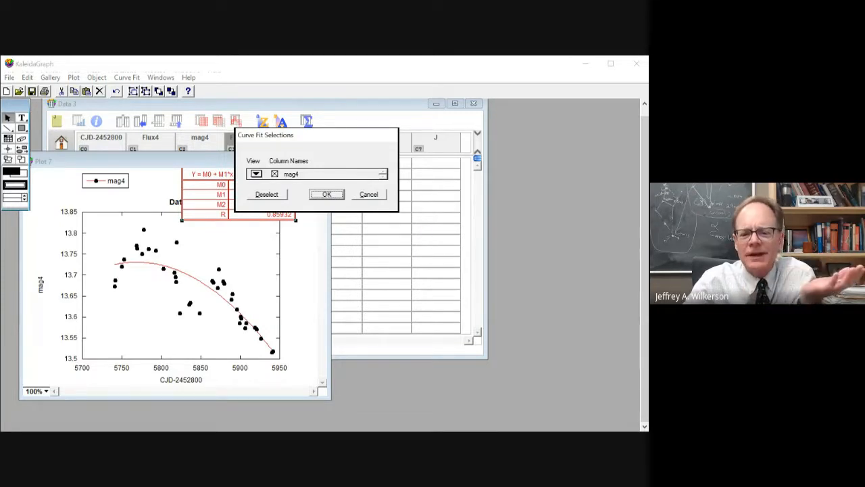
{"action": "key", "text": "Return"}
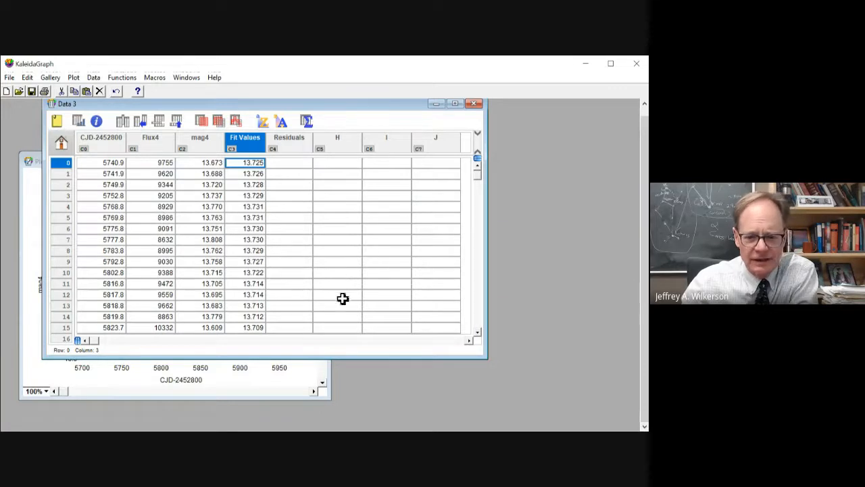
{"action": "left_click_drag", "start_coordinate": [377, 104], "coordinate": [391, 100]}
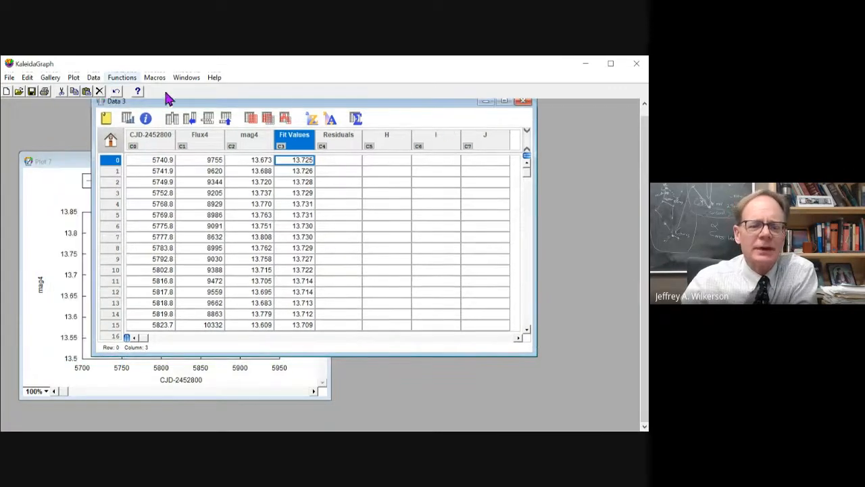
Create a second scatter plot of mag4 against CJD-2452800 and shift its window slightly.
{"action": "left_click", "coordinate": [121, 77]}
{"action": "mouse_move", "coordinate": [50, 78]}
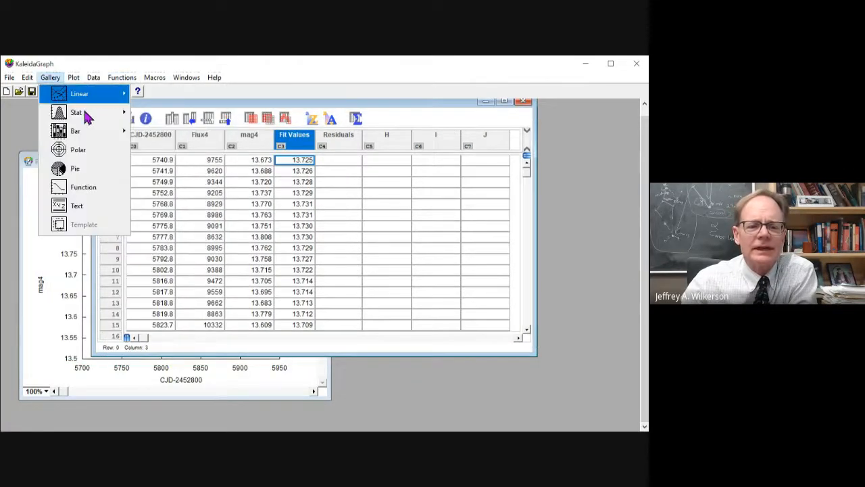
{"action": "mouse_move", "coordinate": [84, 94]}
{"action": "left_click", "coordinate": [158, 113]}
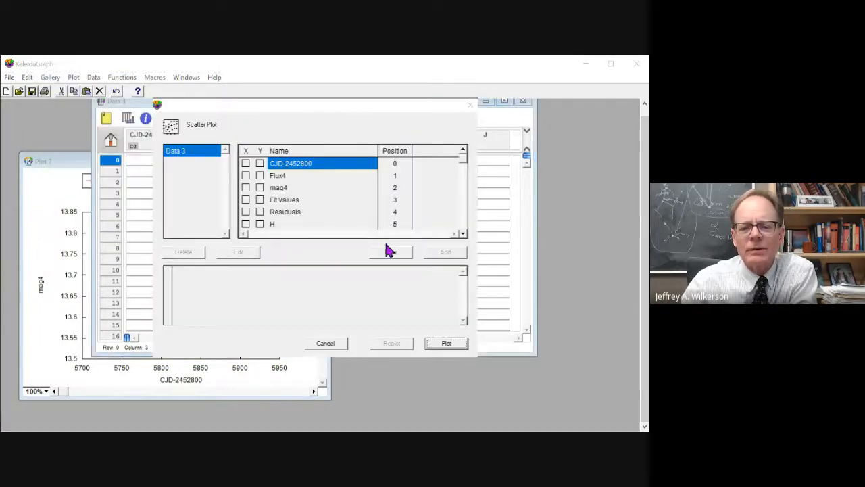
{"action": "left_click", "coordinate": [245, 163]}
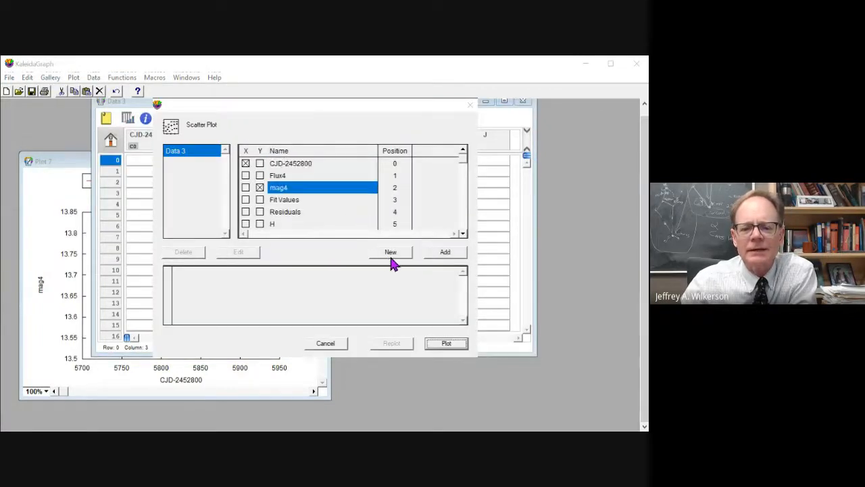
{"action": "left_click", "coordinate": [260, 187]}
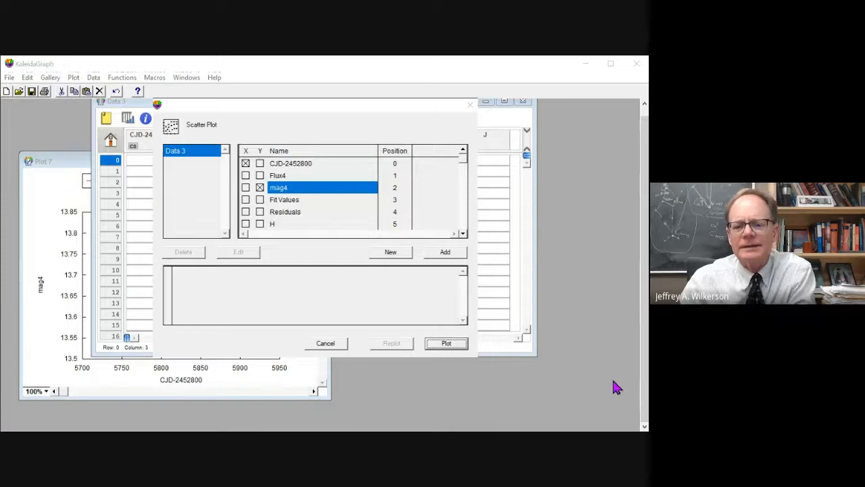
{"action": "left_click", "coordinate": [445, 251]}
{"action": "left_click", "coordinate": [446, 343]}
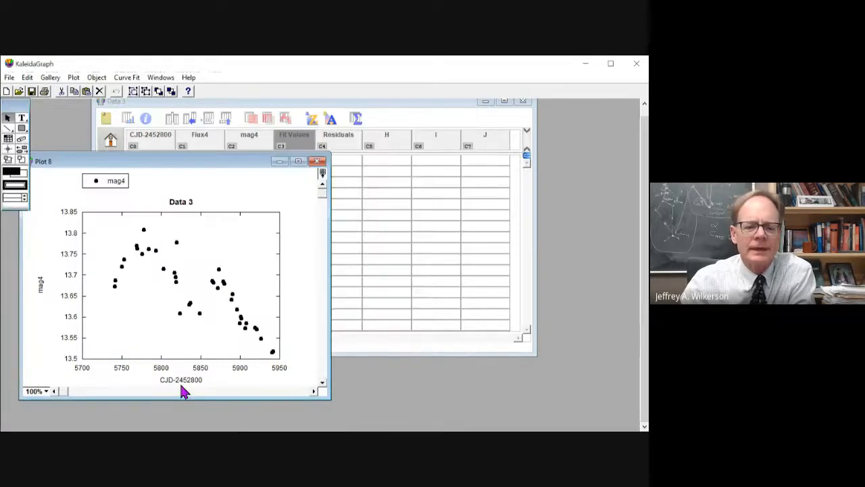
{"action": "left_click_drag", "start_coordinate": [215, 161], "coordinate": [218, 146]}
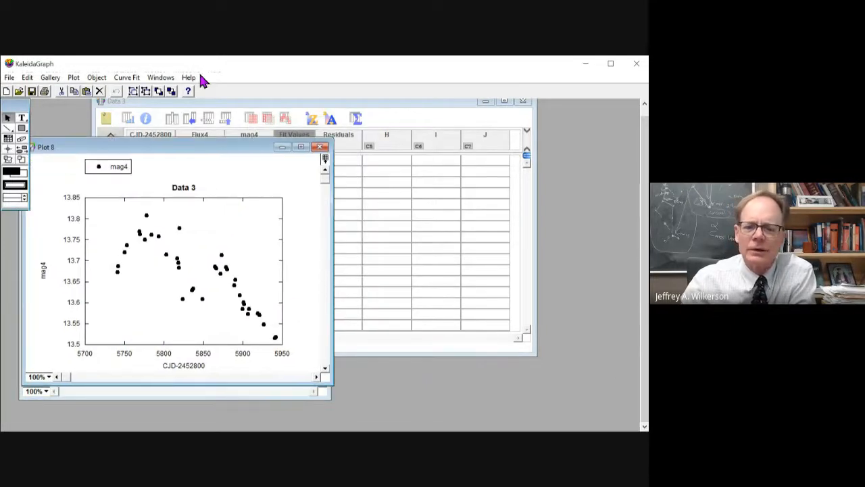
Fit a second-order polynomial to mag4 in the new plot and move the equation box off the data points.
{"action": "left_click", "coordinate": [127, 77]}
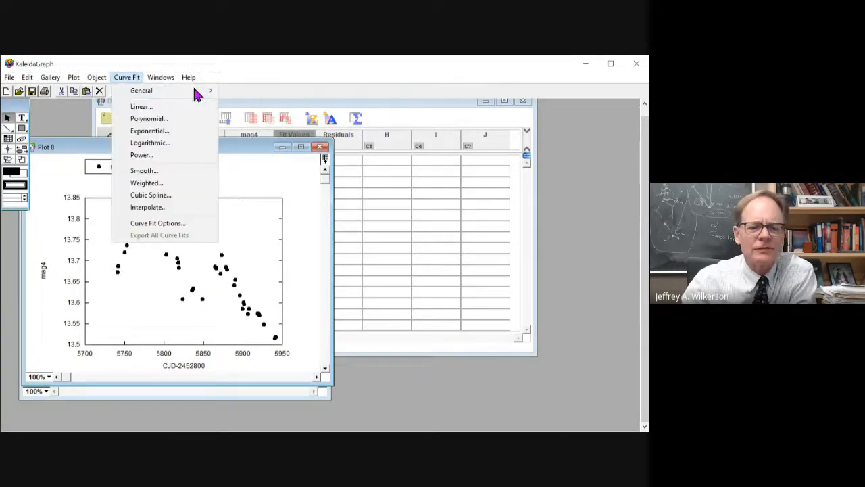
{"action": "left_click", "coordinate": [208, 151]}
{"action": "left_click", "coordinate": [419, 235]}
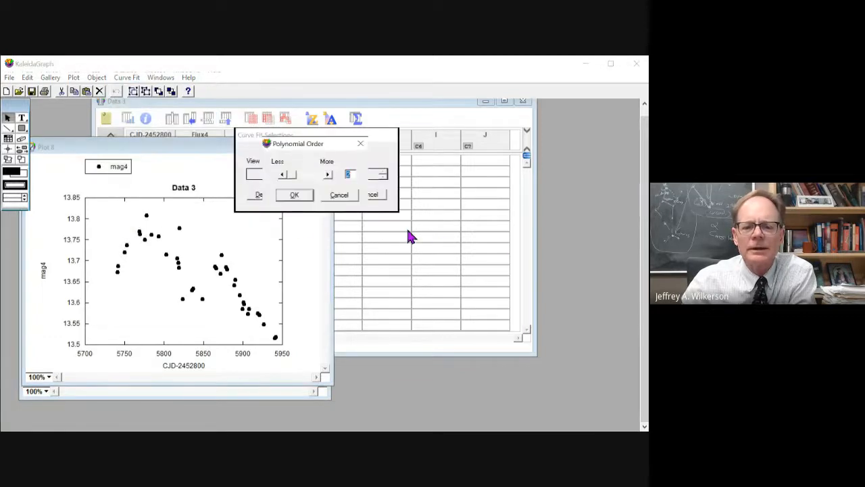
{"action": "left_click", "coordinate": [449, 265]}
{"action": "left_click", "coordinate": [479, 269]}
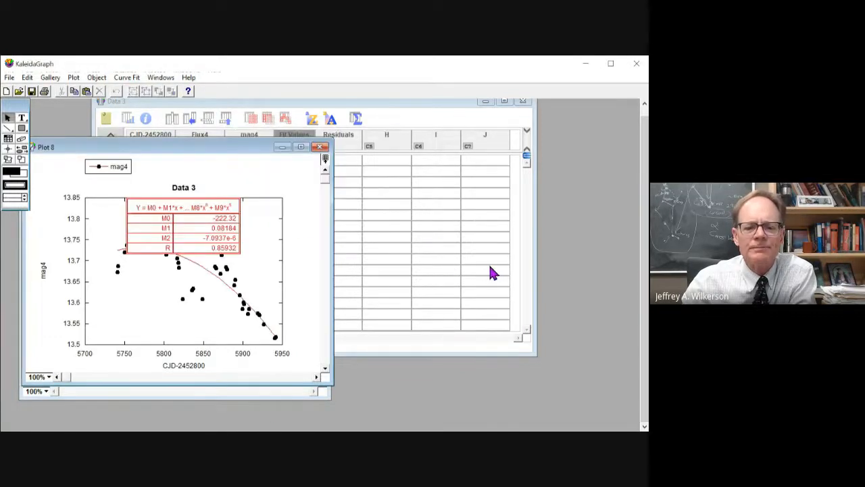
{"action": "left_click_drag", "start_coordinate": [280, 301], "coordinate": [344, 248]}
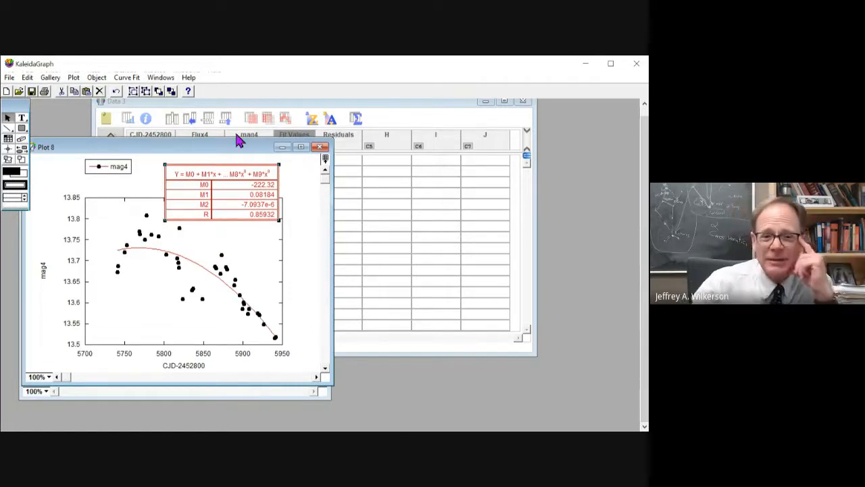
Copy the residuals of the new plot's polynomial fit into the data table's Residuals column.
{"action": "left_click", "coordinate": [126, 77]}
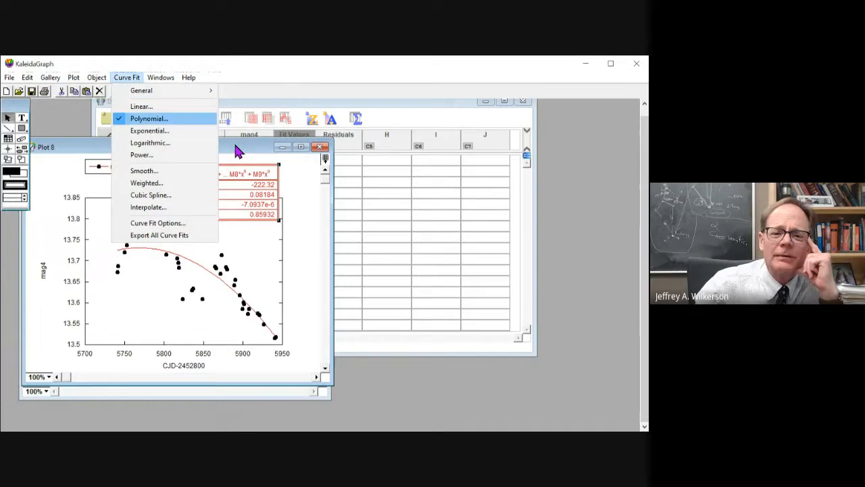
{"action": "left_click", "coordinate": [148, 118]}
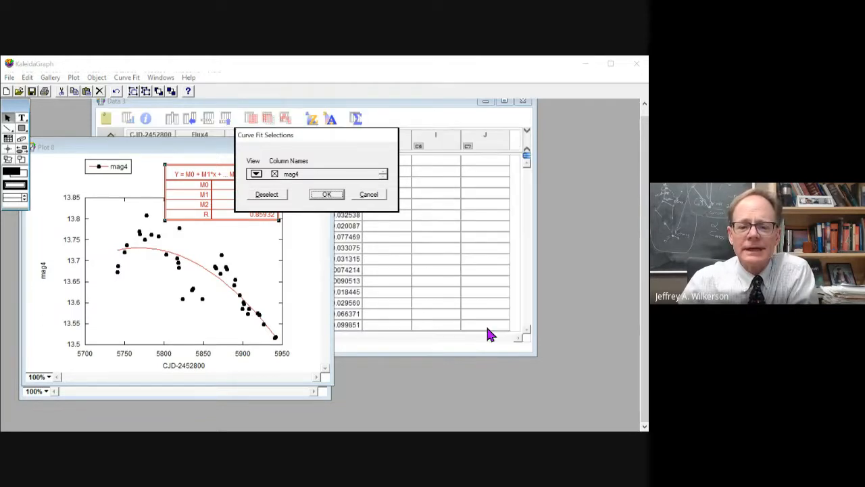
{"action": "left_click", "coordinate": [492, 269]}
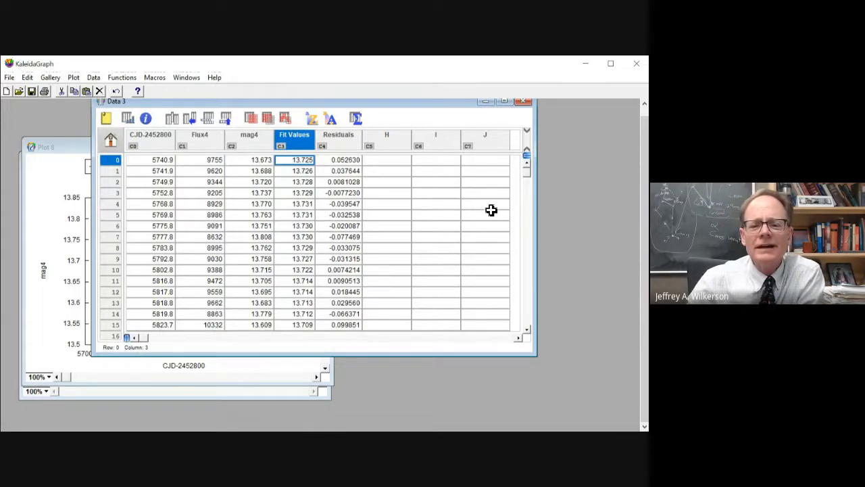
{"action": "left_click", "coordinate": [294, 135]}
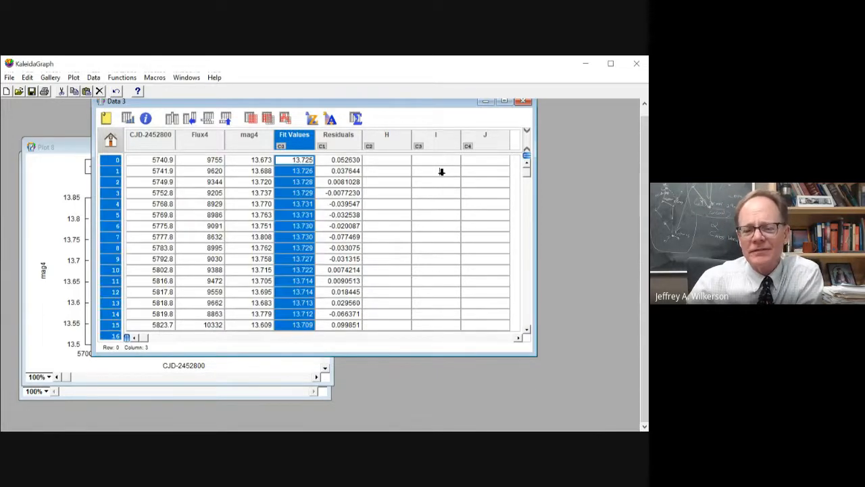
{"action": "left_click", "coordinate": [250, 136]}
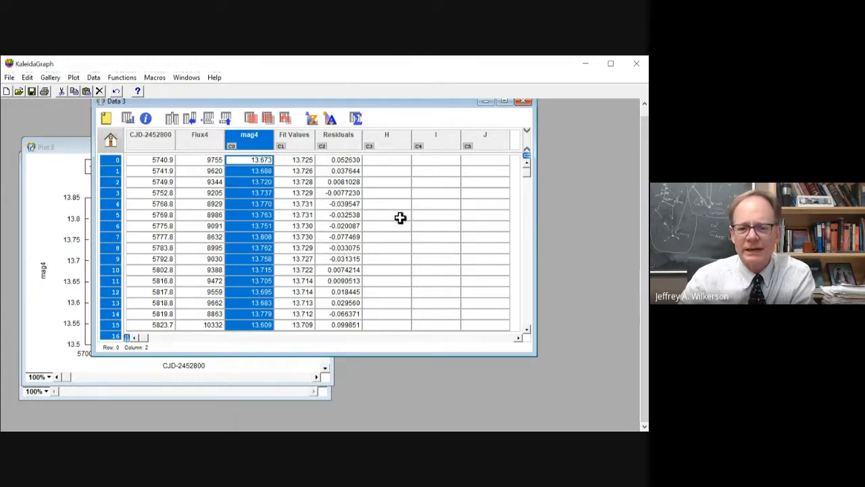
{"action": "left_click", "coordinate": [387, 160]}
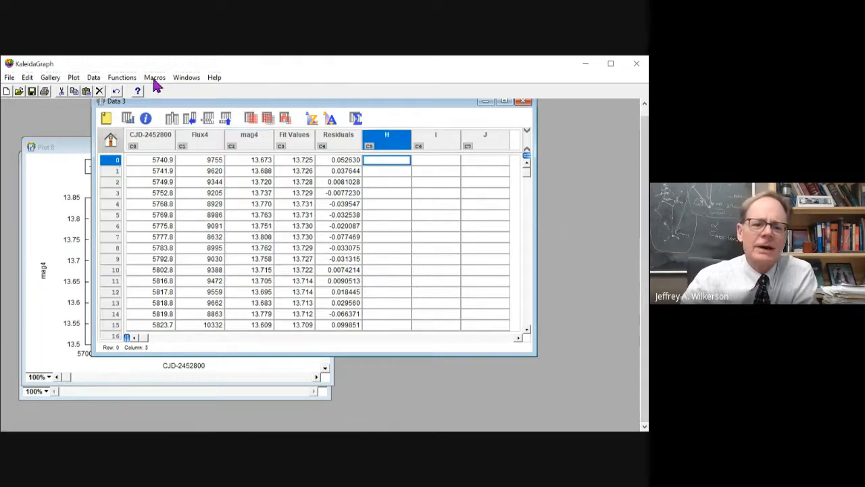
Create a scatter plot of Residuals against CJD-2452800.
{"action": "left_click", "coordinate": [52, 78]}
{"action": "mouse_move", "coordinate": [91, 94]}
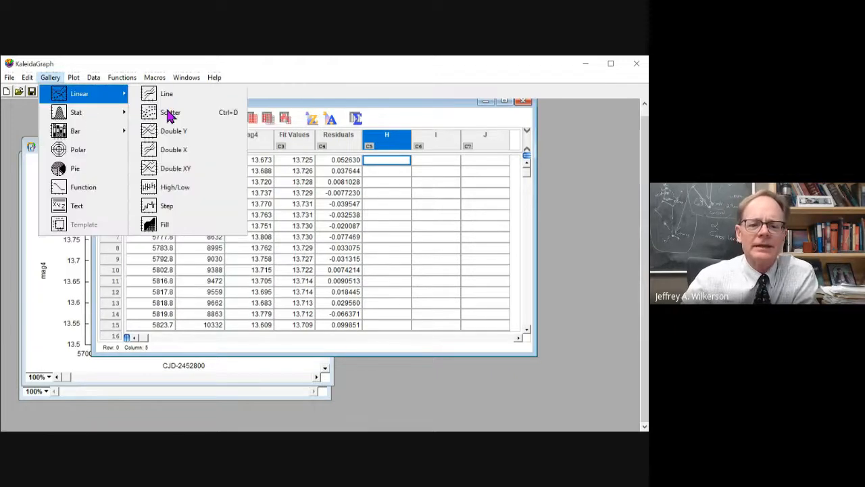
{"action": "left_click", "coordinate": [228, 114]}
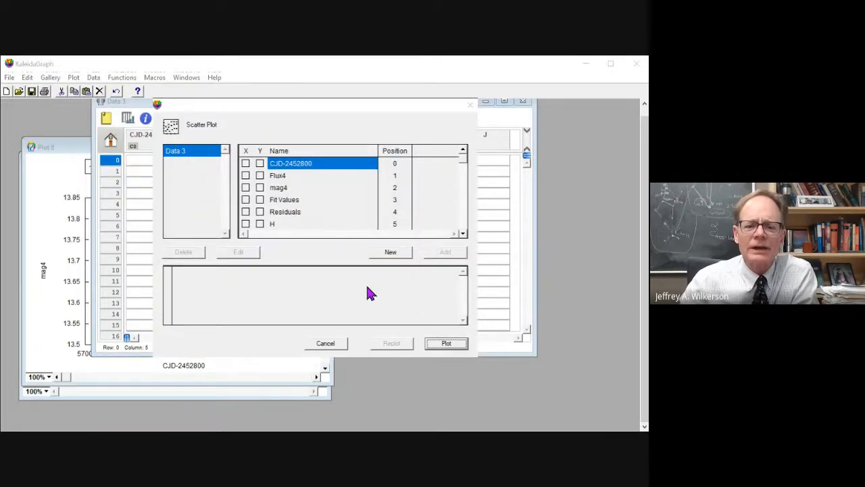
{"action": "left_click", "coordinate": [259, 212]}
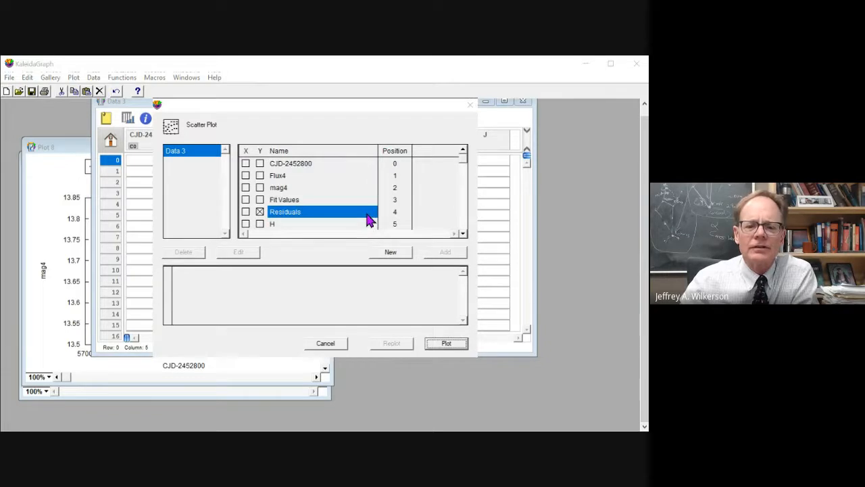
{"action": "left_click", "coordinate": [245, 163]}
{"action": "left_click", "coordinate": [446, 343]}
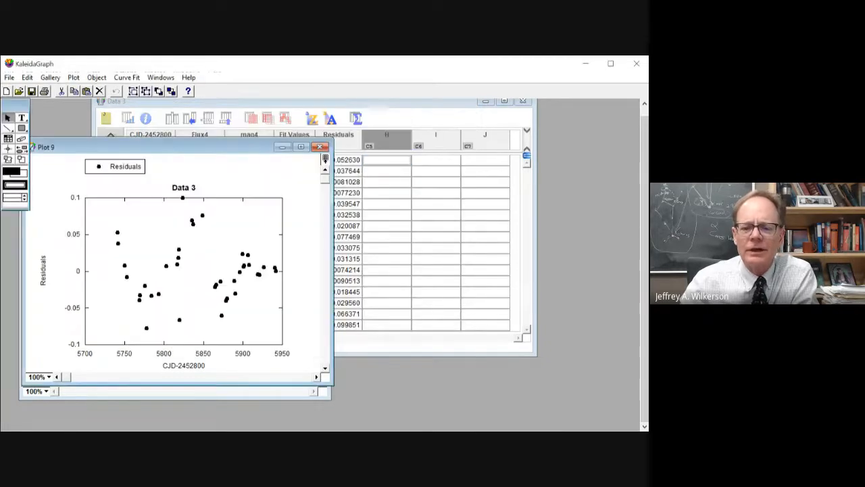
Move the Residuals plot and the data table aside and bring the second mag4 plot to the front.
{"action": "left_click_drag", "start_coordinate": [260, 147], "coordinate": [353, 102]}
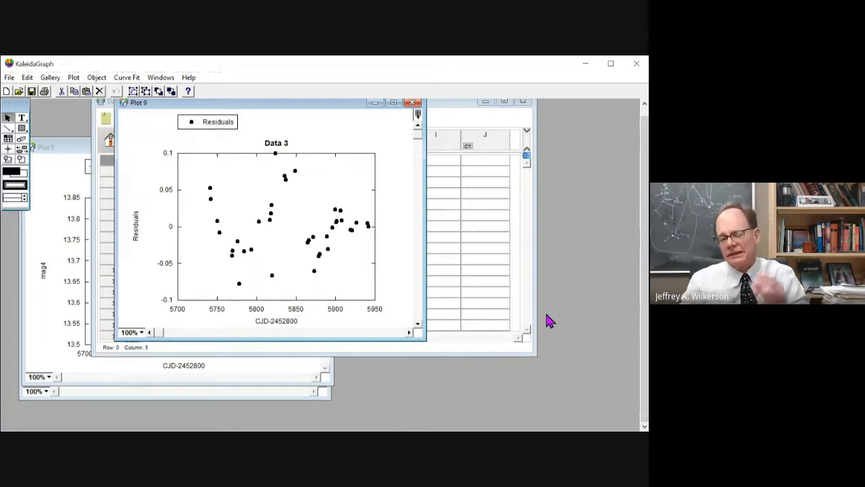
{"action": "left_click_drag", "start_coordinate": [405, 102], "coordinate": [645, 111]}
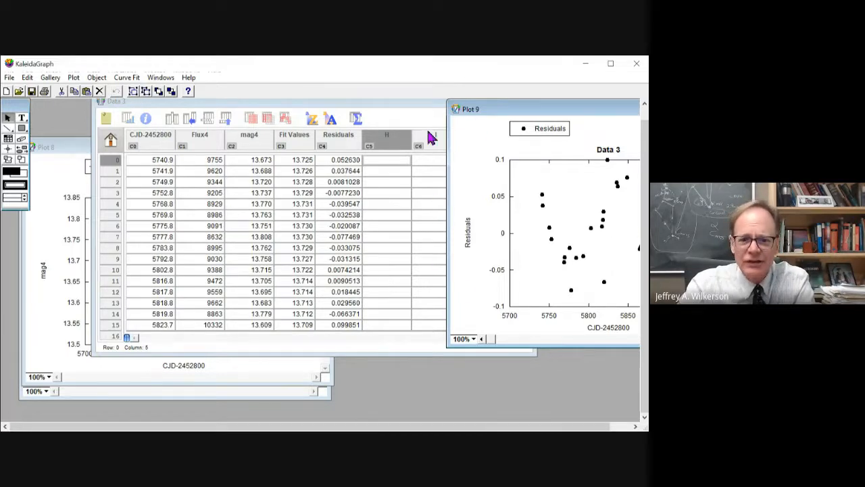
{"action": "left_click_drag", "start_coordinate": [436, 131], "coordinate": [515, 128]}
{"action": "left_click", "coordinate": [140, 280]}
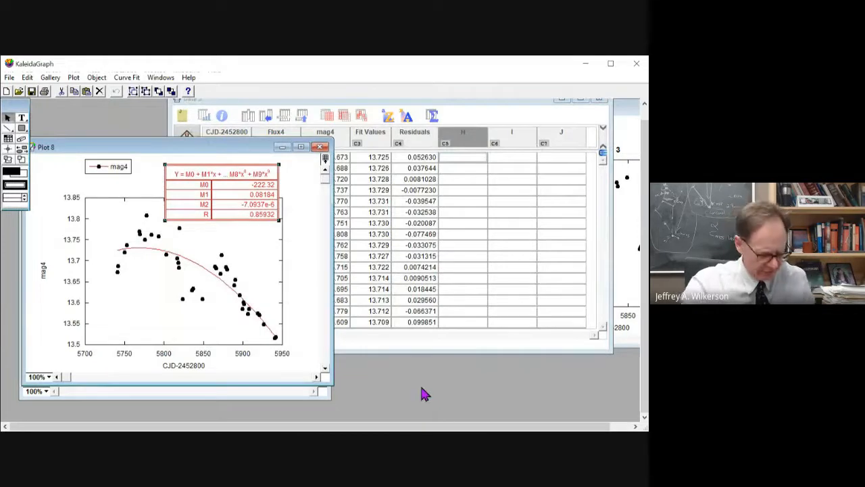
Replace the previous column formula with the start of a new one for column H, c5 =.
{"action": "key", "text": "ctrl+f"}
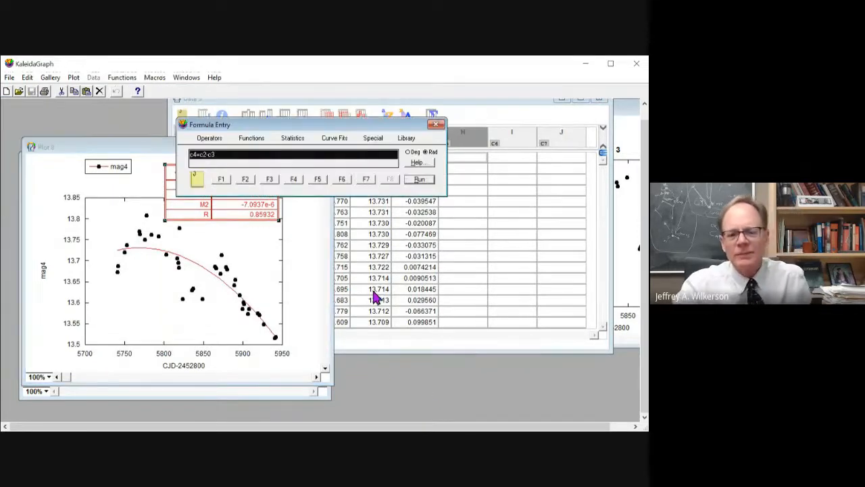
{"action": "left_click_drag", "start_coordinate": [405, 125], "coordinate": [257, 125]}
{"action": "key", "text": "Delete"}
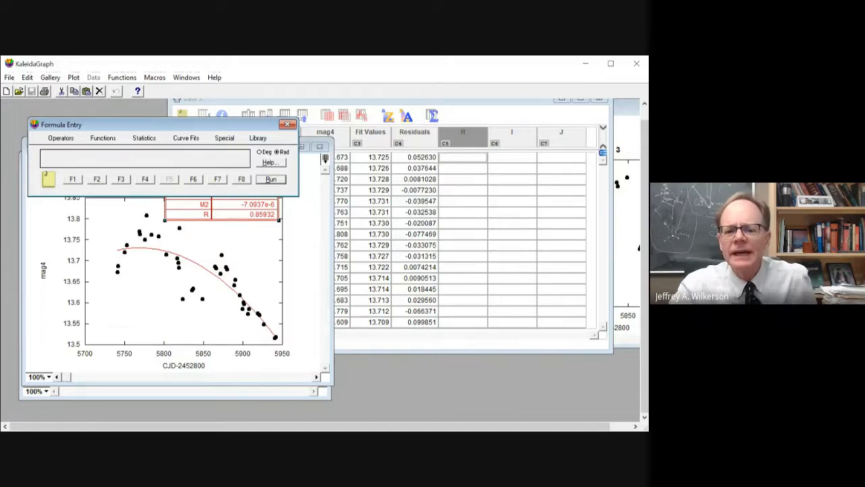
{"action": "left_click", "coordinate": [484, 207]}
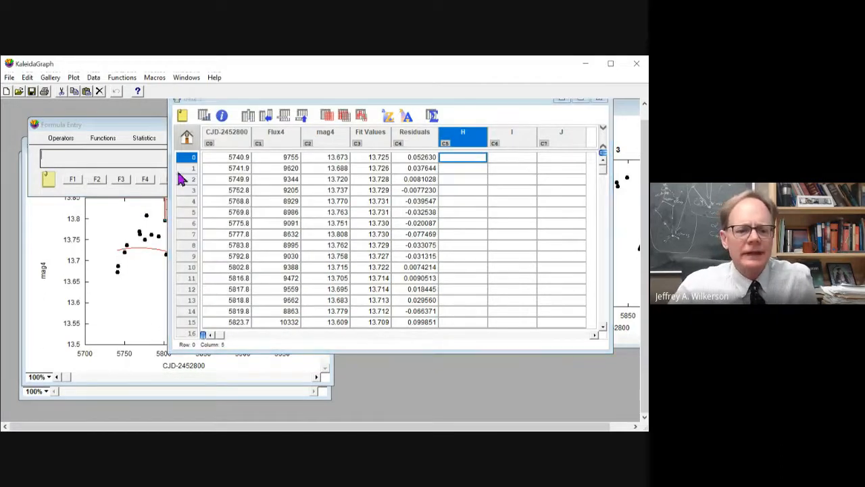
{"action": "left_click", "coordinate": [154, 189]}
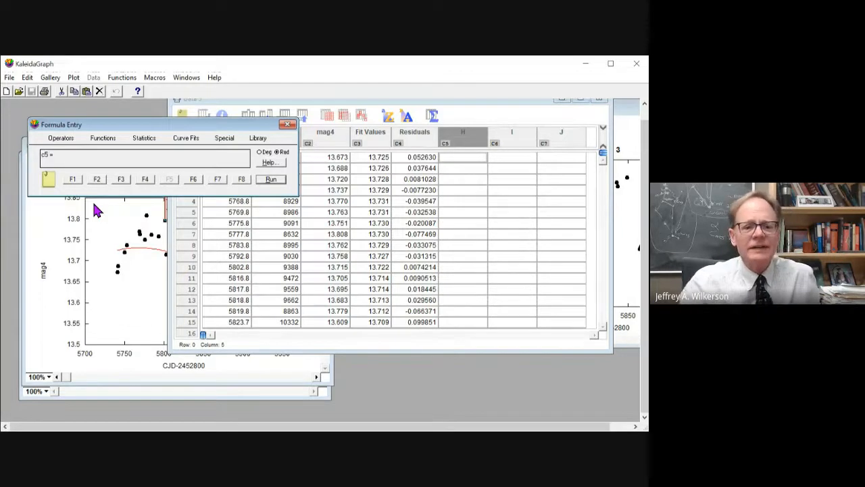
Move the formula window and the data table away from the fit coefficients and bring the second mag4 plot forward.
{"action": "left_click_drag", "start_coordinate": [223, 124], "coordinate": [268, 163]}
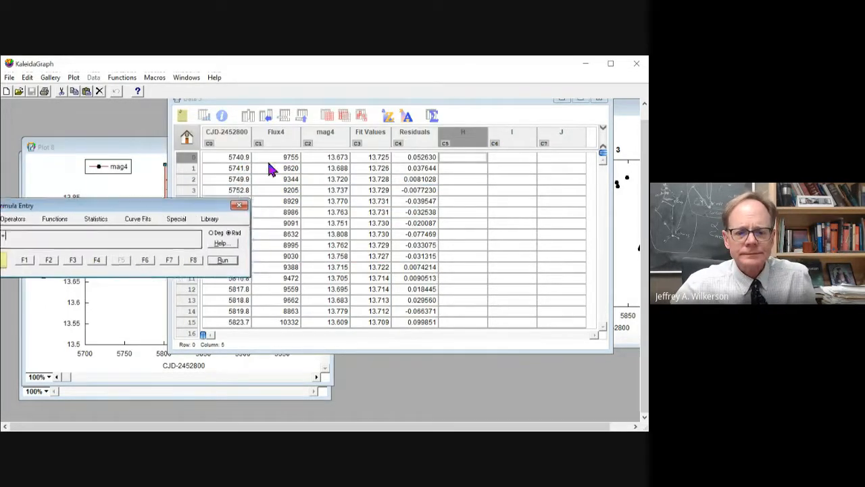
{"action": "left_click_drag", "start_coordinate": [456, 101], "coordinate": [595, 146]}
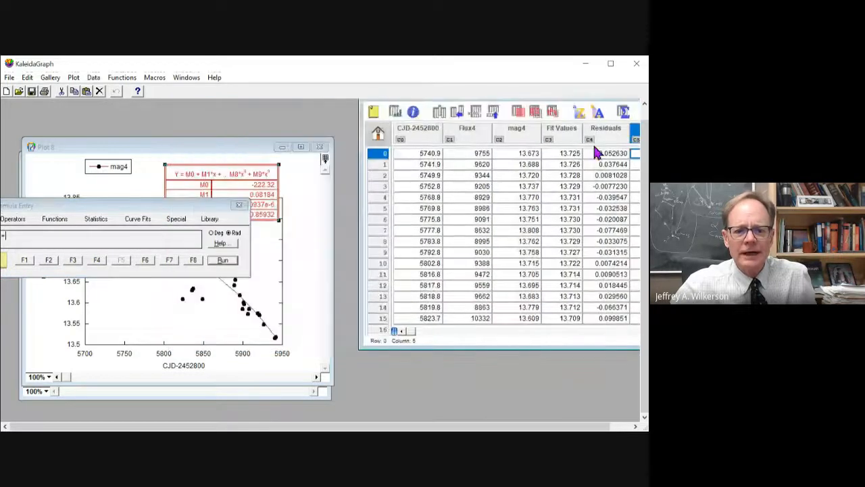
{"action": "left_click", "coordinate": [305, 236]}
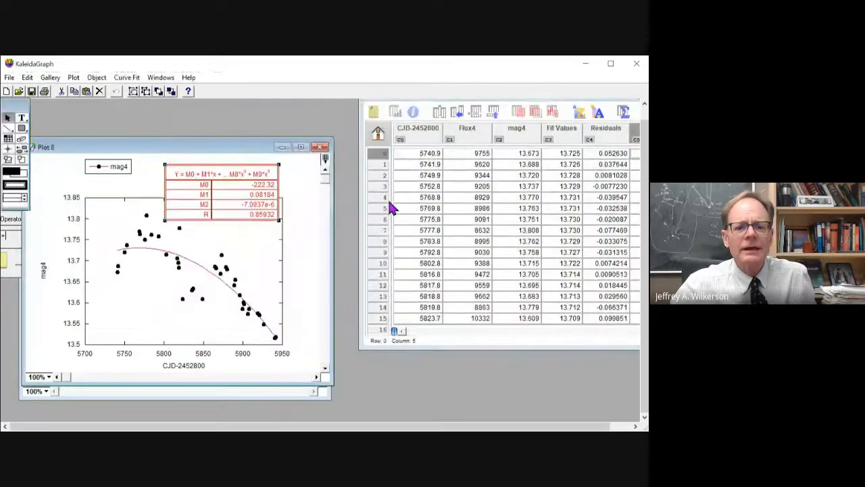
{"action": "double_click", "coordinate": [304, 242]}
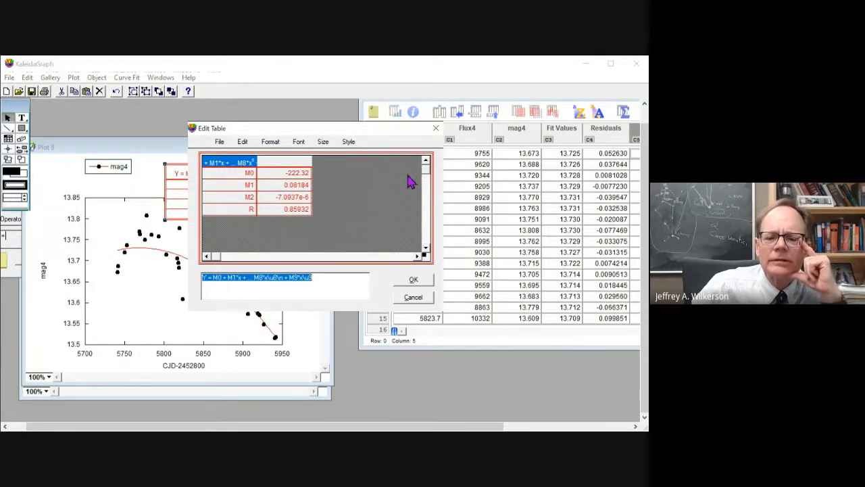
{"action": "mouse_move", "coordinate": [272, 129]}
{"action": "left_mouse_down"}
{"action": "mouse_move", "coordinate": [480, 101]}
{"action": "mouse_move", "coordinate": [455, 83]}
{"action": "left_mouse_up"}
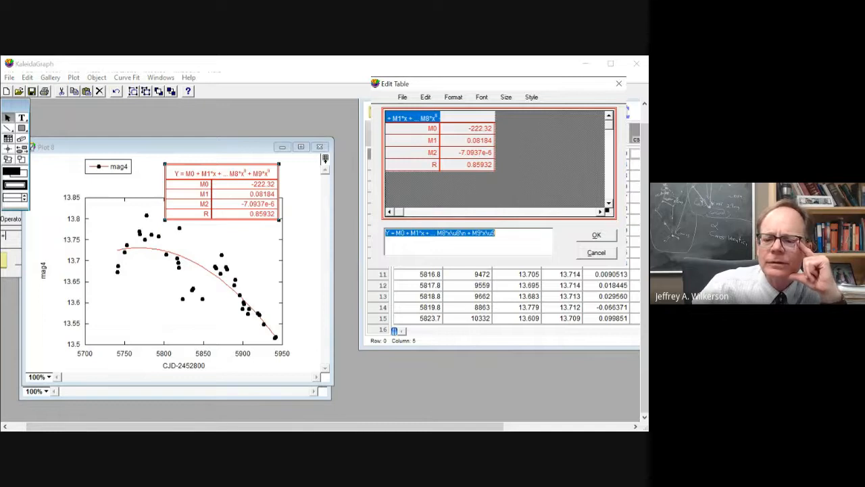
{"action": "key", "text": "Escape"}
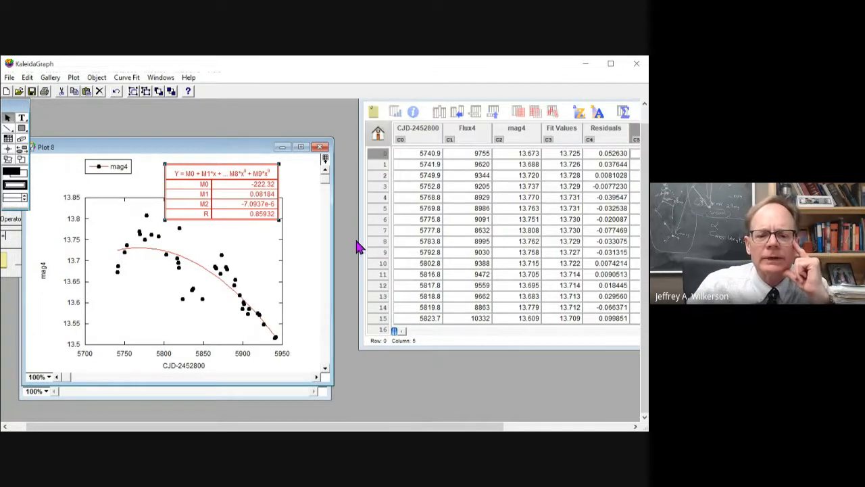
{"action": "double_click", "coordinate": [223, 173]}
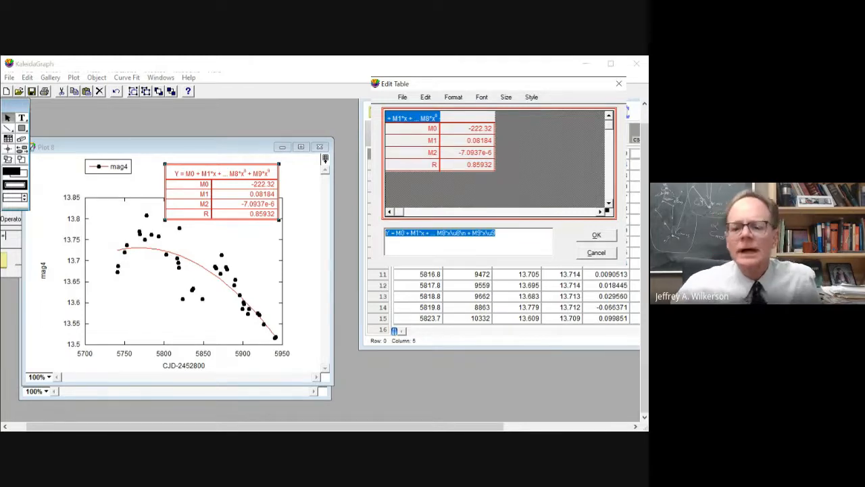
{"action": "key", "text": "Escape"}
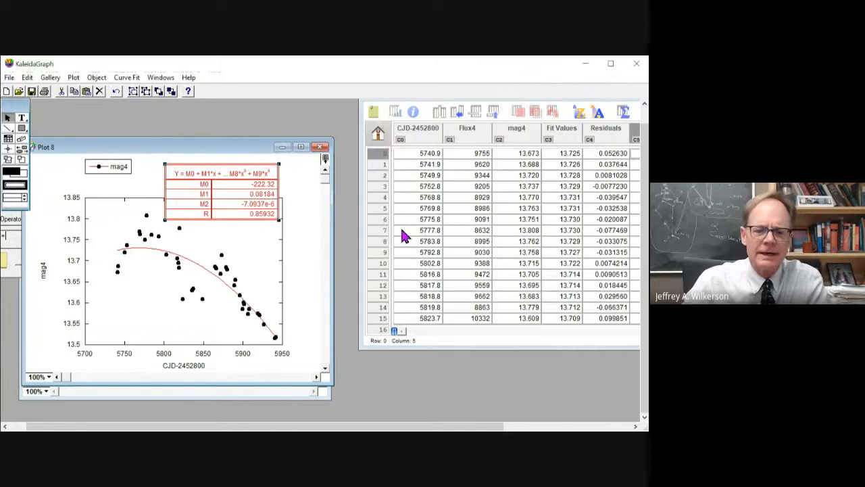
Arrange the mag4 plot and formula window together and complete the formula as c5 = -222.32+0.08184*c0-7.0937e-6*c0^2.
{"action": "left_click_drag", "start_coordinate": [187, 147], "coordinate": [266, 102]}
{"action": "left_click_drag", "start_coordinate": [68, 206], "coordinate": [205, 267]}
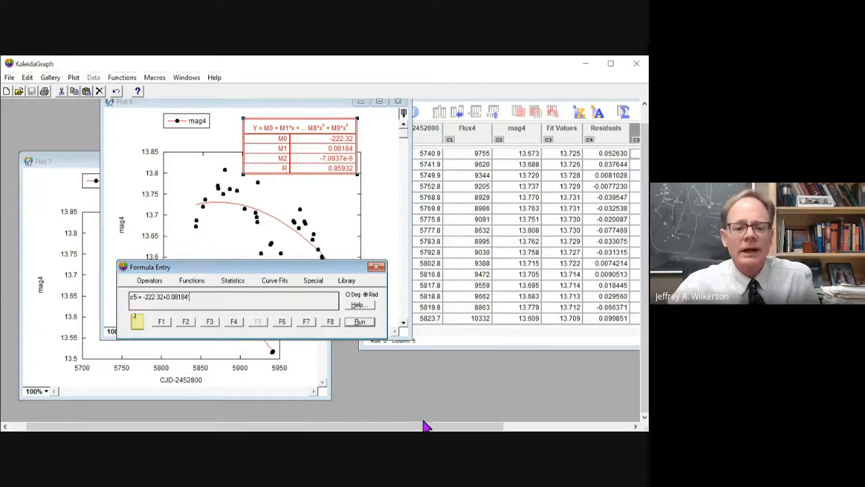
{"action": "mouse_move", "coordinate": [322, 102]}
{"action": "left_mouse_down"}
{"action": "mouse_move", "coordinate": [261, 101]}
{"action": "mouse_move", "coordinate": [333, 100]}
{"action": "left_mouse_up"}
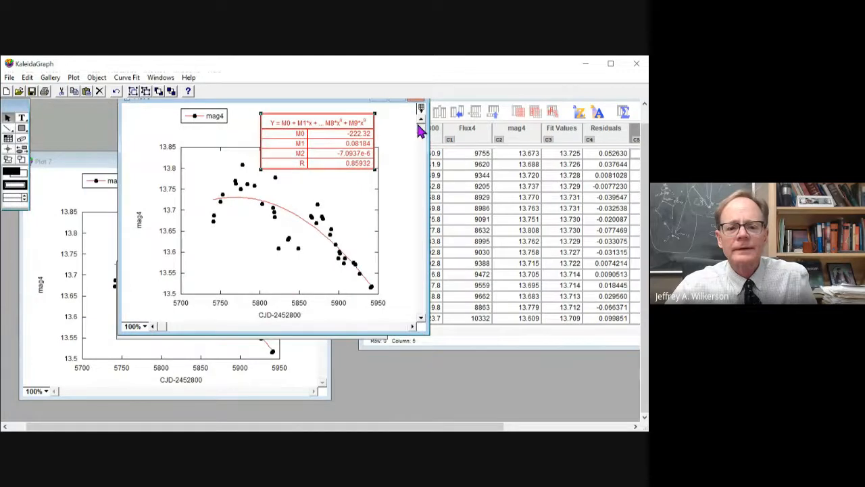
{"action": "left_click_drag", "start_coordinate": [273, 101], "coordinate": [409, 102]}
{"action": "left_click", "coordinate": [205, 296]}
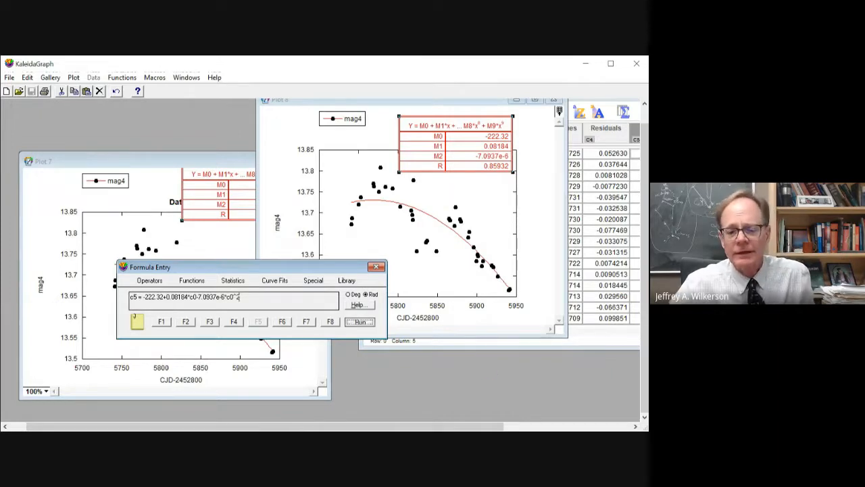
Run the formula to fill column H and move the data table so that all its columns can be compared.
{"action": "left_click", "coordinate": [595, 246]}
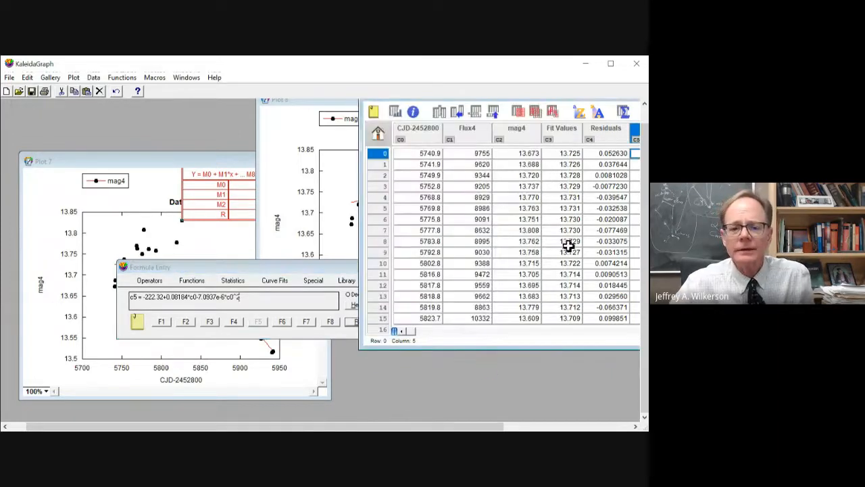
{"action": "left_click", "coordinate": [352, 323]}
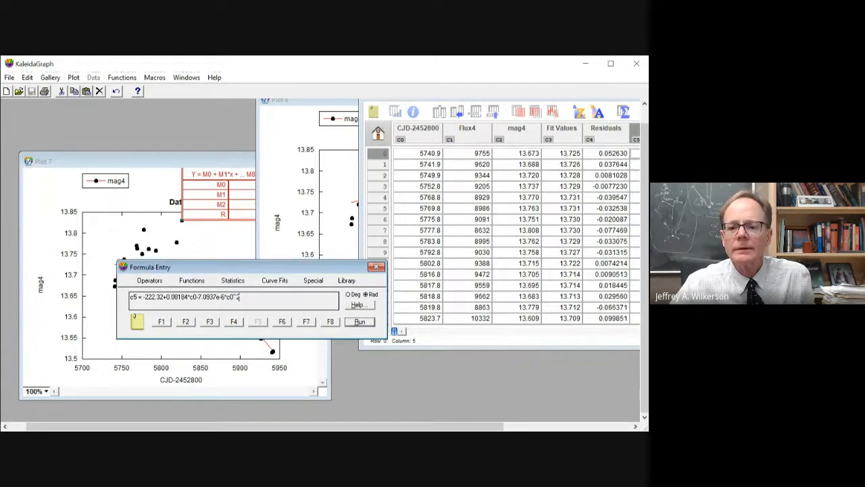
{"action": "left_click_drag", "start_coordinate": [632, 102], "coordinate": [406, 121]}
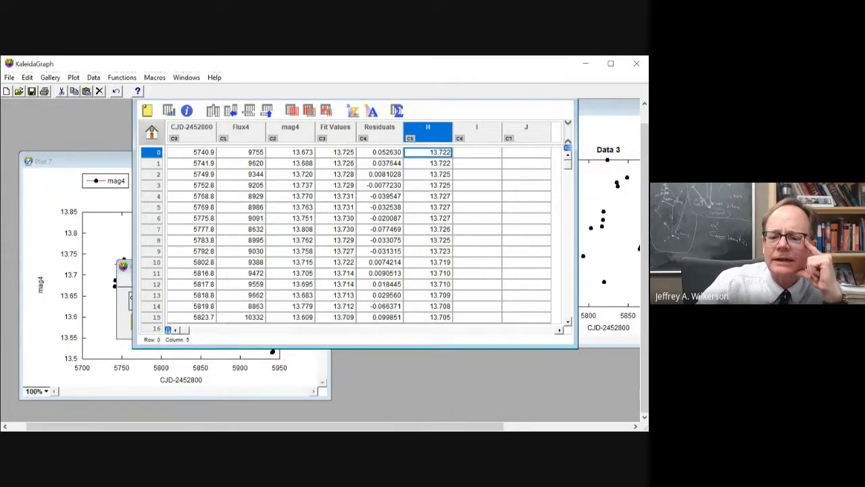
{"action": "left_click_drag", "start_coordinate": [584, 120], "coordinate": [838, 202]}
{"action": "left_click_drag", "start_coordinate": [473, 175], "coordinate": [441, 123]}
{"action": "left_click", "coordinate": [265, 382]}
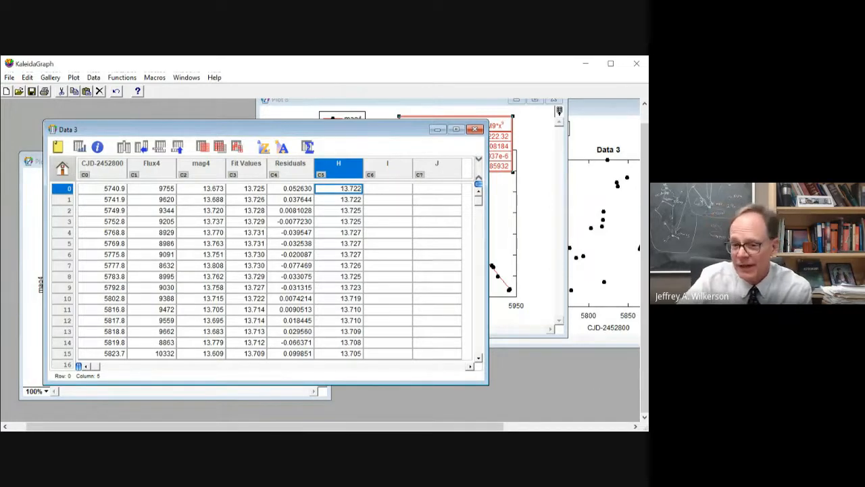
Create a third scatter plot of mag4 against CJD-2452800 and move its window over the data table.
{"action": "left_click", "coordinate": [531, 233]}
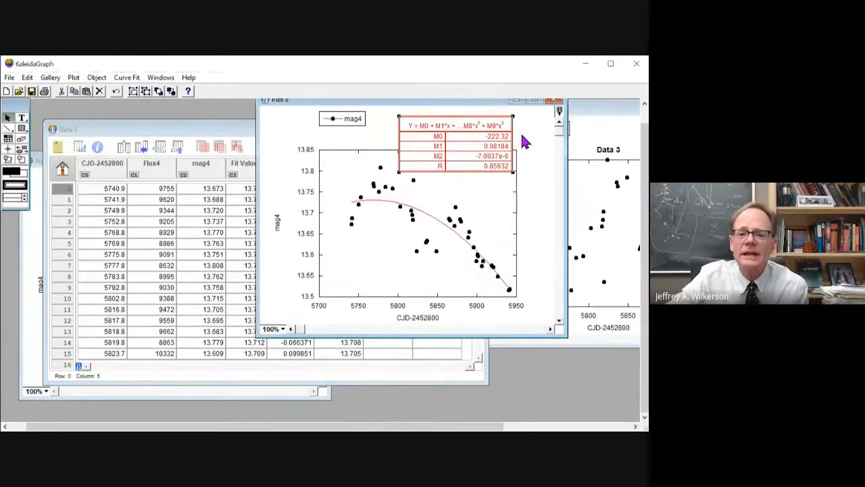
{"action": "left_click", "coordinate": [373, 209]}
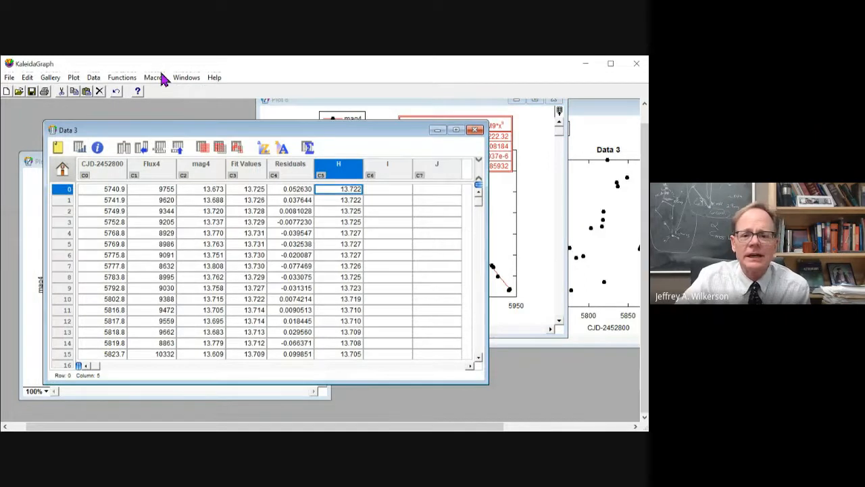
{"action": "left_click", "coordinate": [50, 77]}
{"action": "mouse_move", "coordinate": [92, 97]}
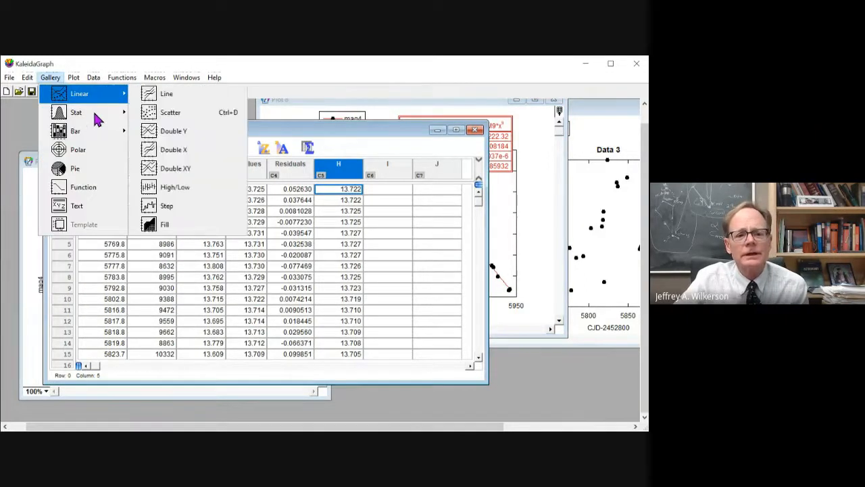
{"action": "left_click", "coordinate": [233, 115]}
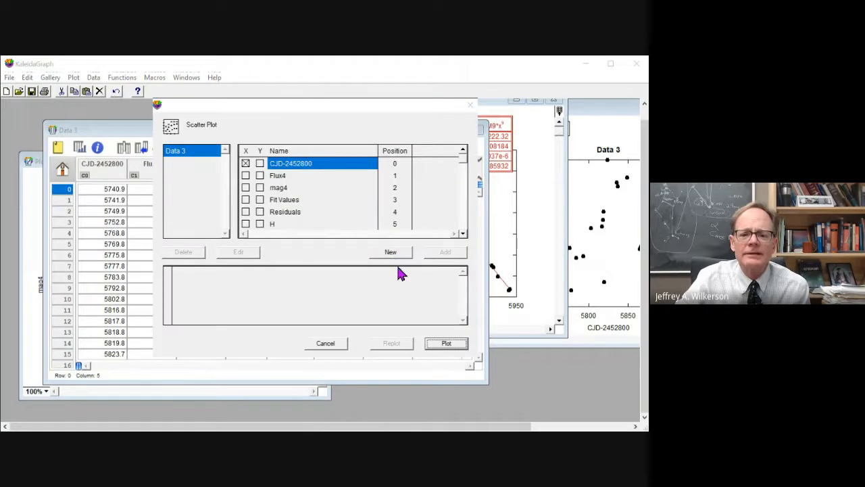
{"action": "left_click", "coordinate": [260, 187]}
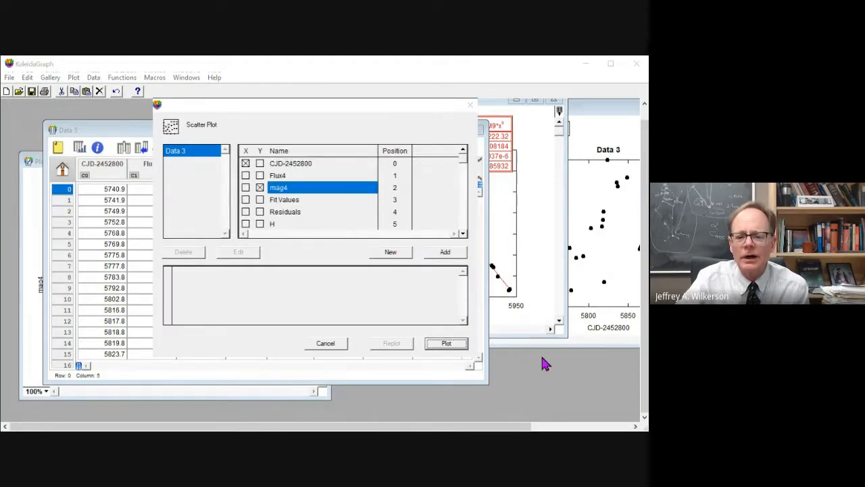
{"action": "key", "text": "Return"}
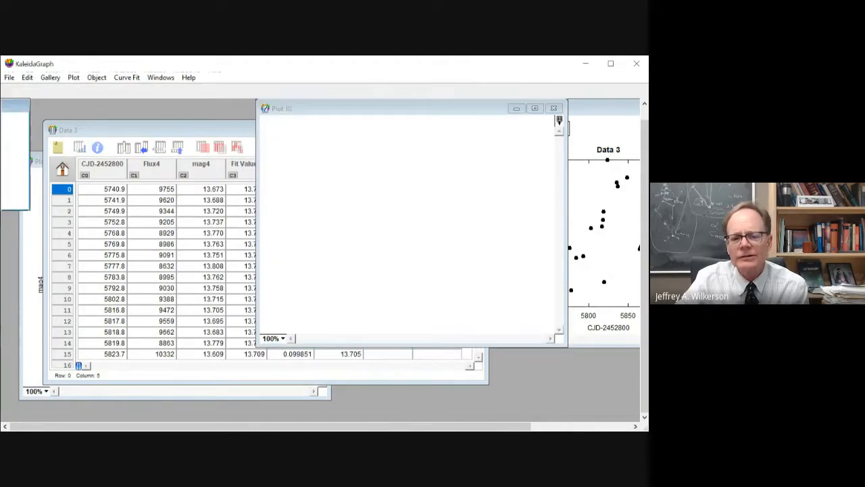
{"action": "left_click_drag", "start_coordinate": [370, 106], "coordinate": [173, 113]}
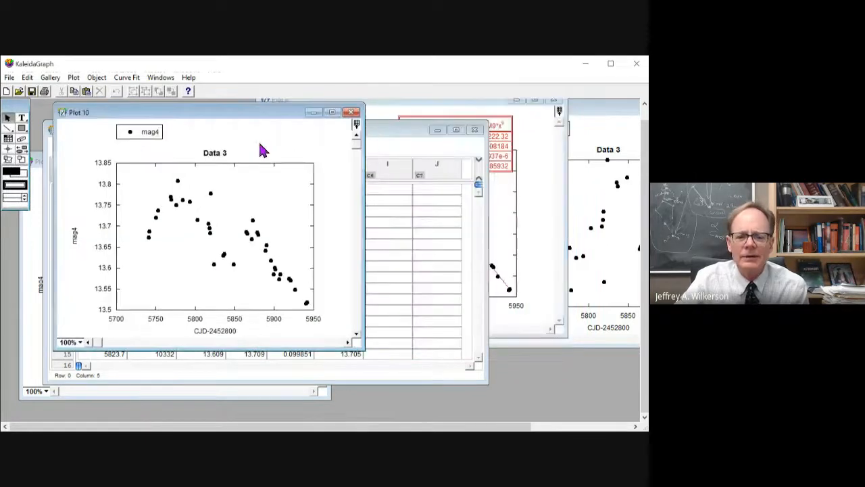
Rename the data table's Fit Values column as Poly2 Fit Values.
{"action": "left_click", "coordinate": [400, 201]}
{"action": "double_click", "coordinate": [246, 164]}
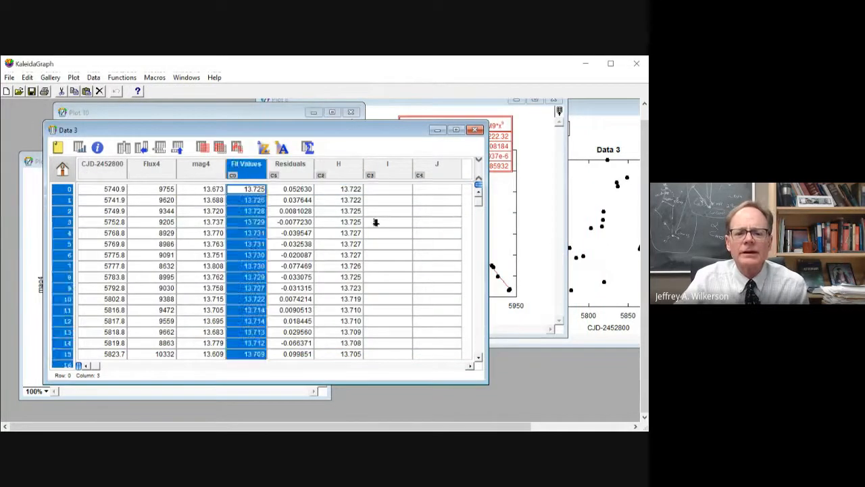
{"action": "left_click", "coordinate": [229, 164]}
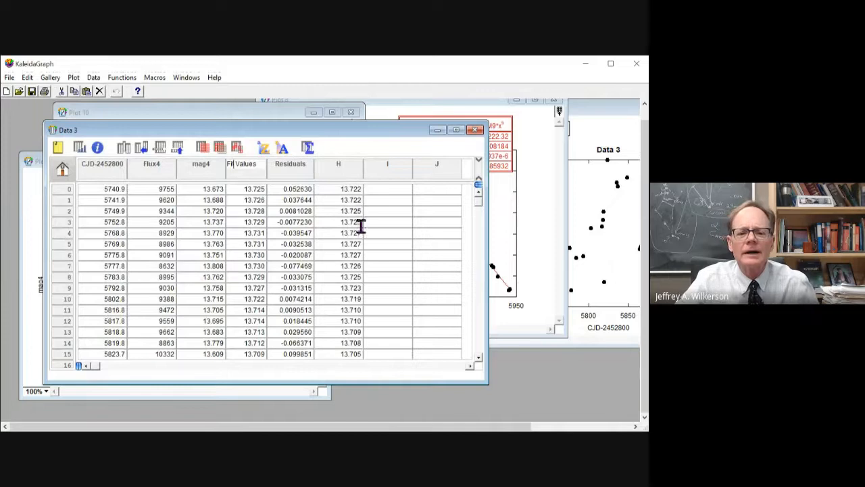
{"action": "left_click", "coordinate": [339, 217]}
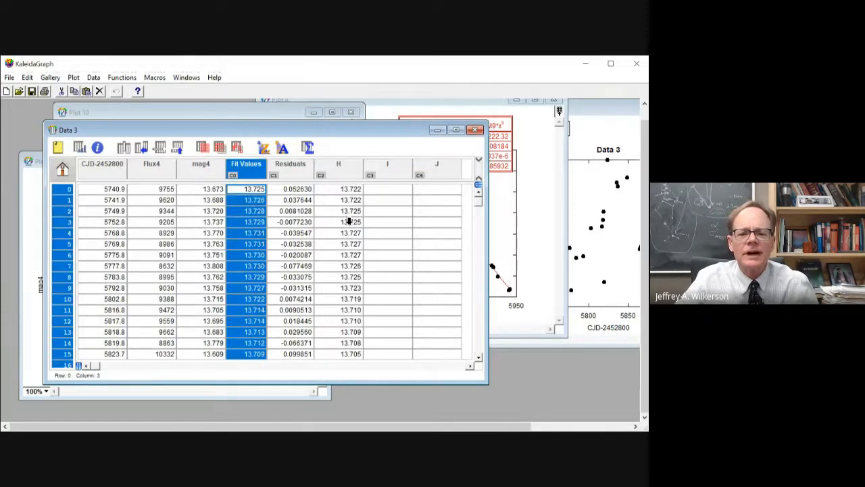
{"action": "double_click", "coordinate": [230, 164]}
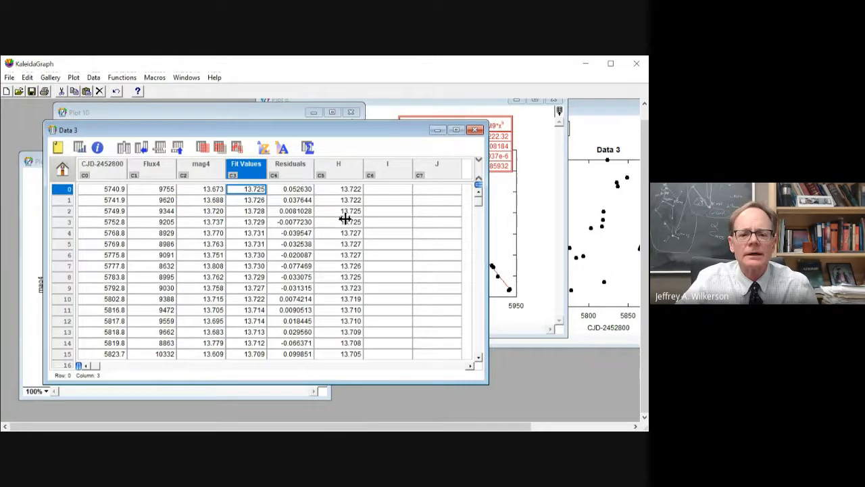
{"action": "left_click", "coordinate": [234, 164]}
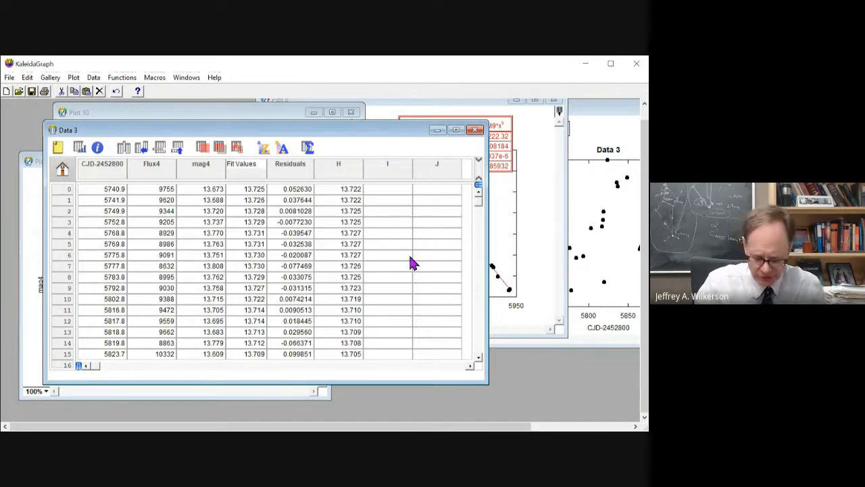
{"action": "type", "text": "Poly2"}
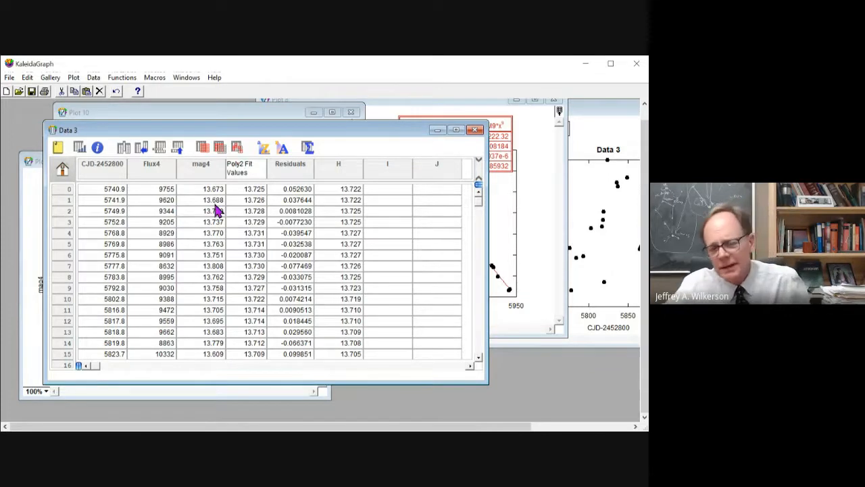
Move the data table off the newest mag4 plot and start a general Gaussian curve fit on that plot.
{"action": "left_click", "coordinate": [290, 211]}
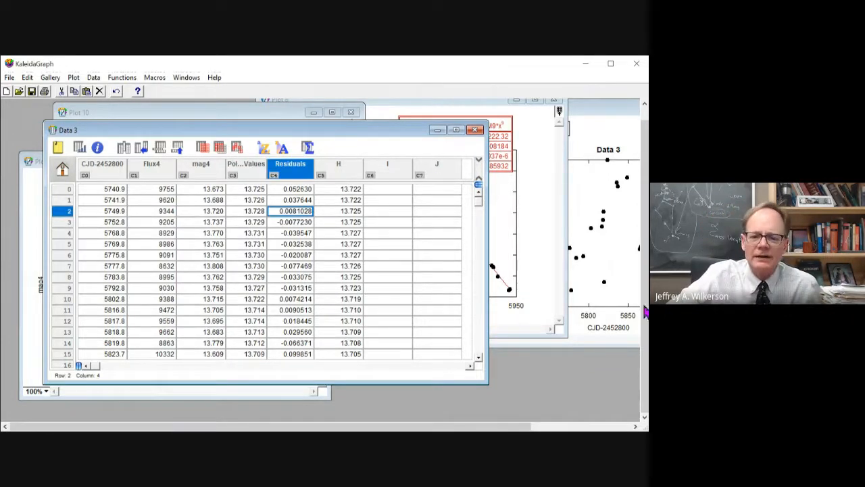
{"action": "left_click_drag", "start_coordinate": [357, 165], "coordinate": [456, 213]}
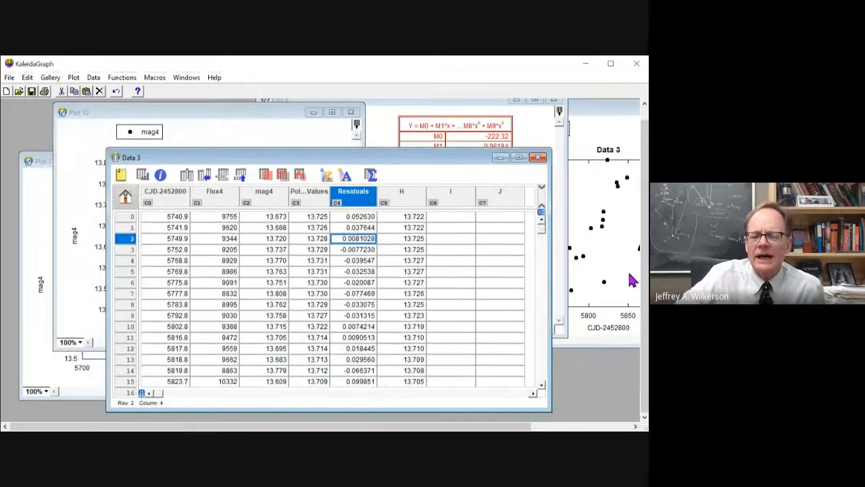
{"action": "left_click", "coordinate": [342, 168]}
{"action": "left_click", "coordinate": [126, 78]}
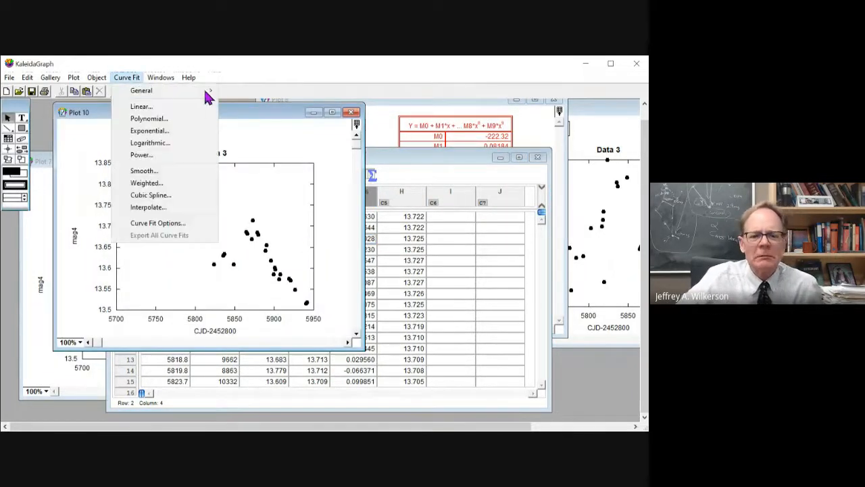
{"action": "mouse_move", "coordinate": [161, 78]}
{"action": "mouse_move", "coordinate": [127, 78]}
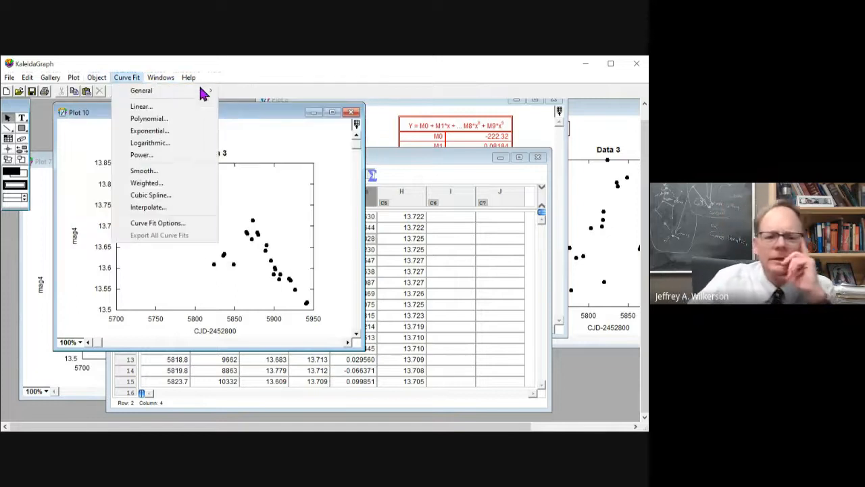
{"action": "mouse_move", "coordinate": [196, 91]}
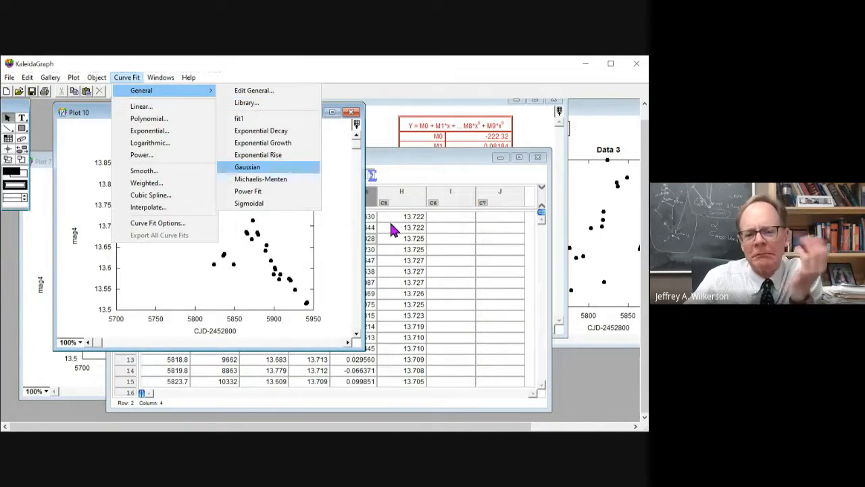
{"action": "key", "text": "Return"}
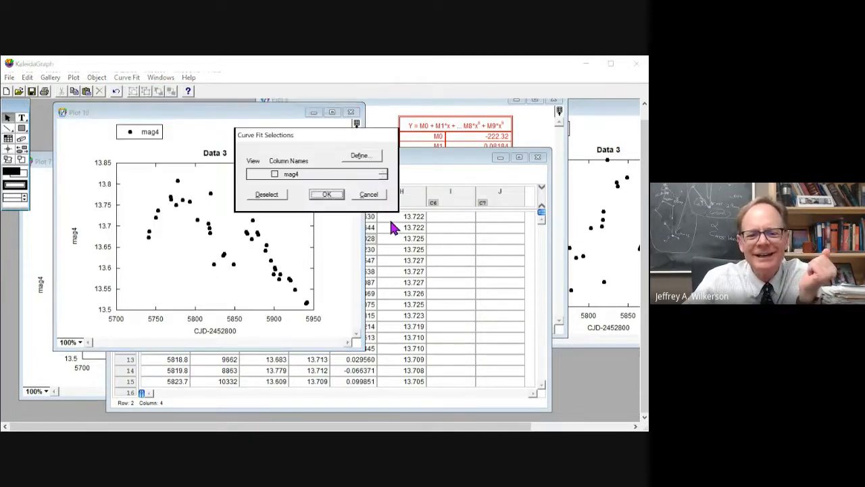
Define the Gaussian fit's starting guesses, including m1=.1, m2=13.75 and m3=5805, and fit it to mag4.
{"action": "left_click", "coordinate": [361, 156]}
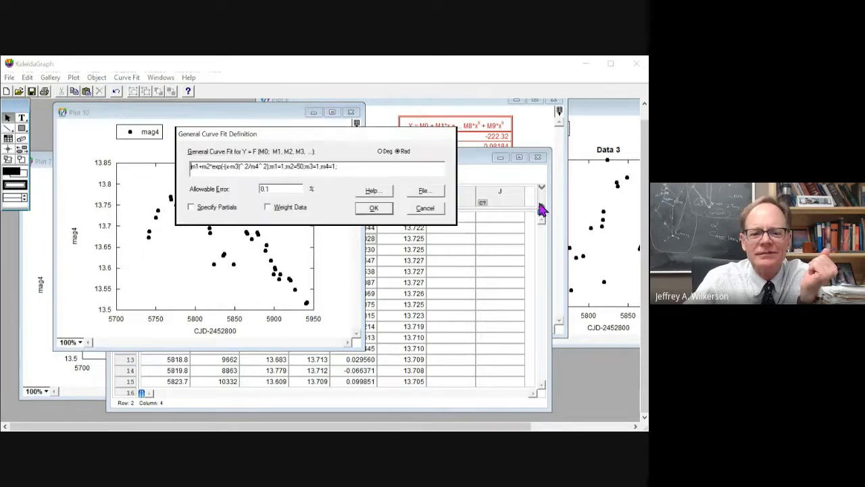
{"action": "left_click_drag", "start_coordinate": [294, 134], "coordinate": [454, 127]}
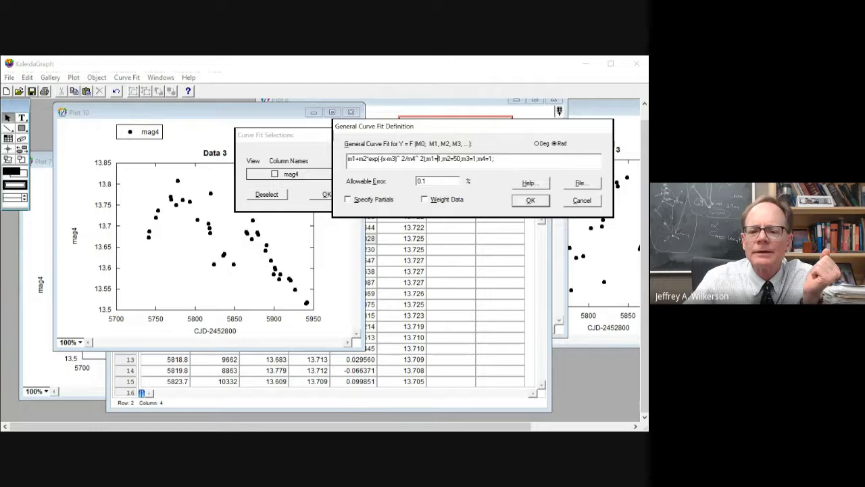
{"action": "type", "text": "1"}
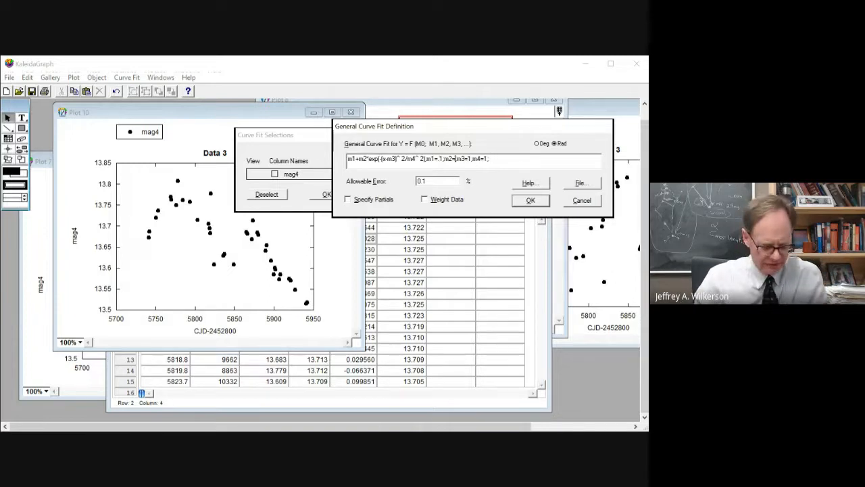
{"action": "type", "text": ".75"}
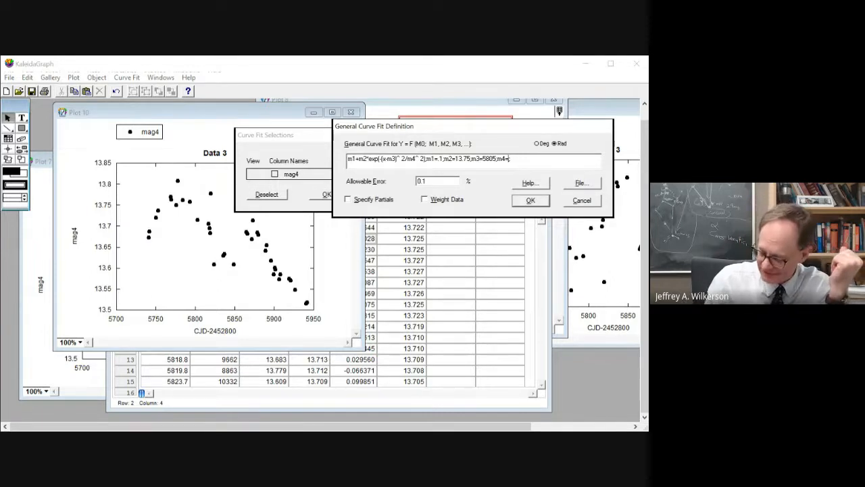
{"action": "key", "text": "Return"}
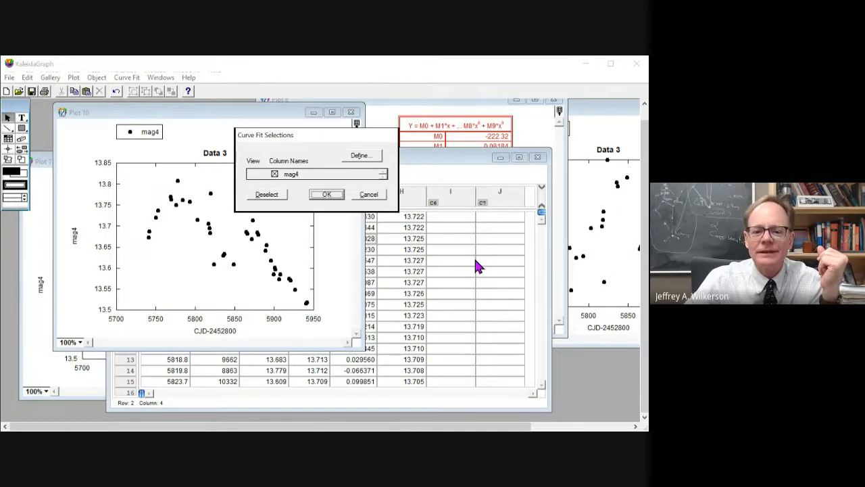
{"action": "key", "text": "Return"}
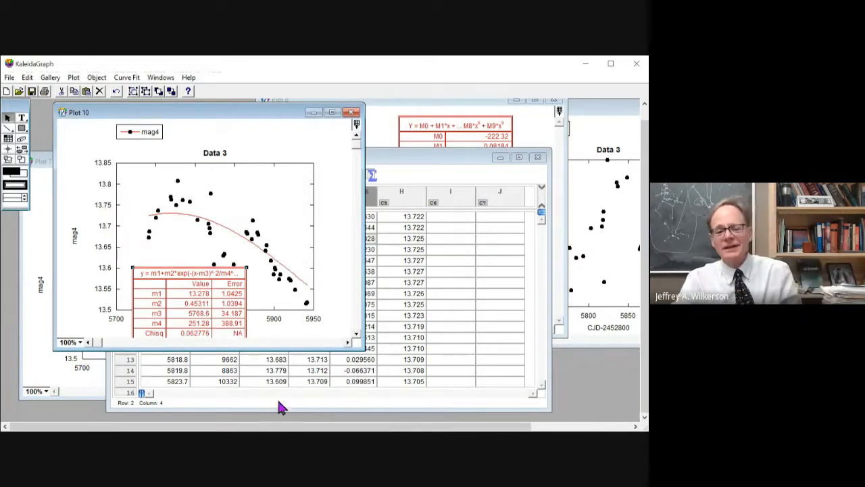
Move the Gaussian results table and the plot window aside, and copy the curve's fit values to the data table.
{"action": "left_click_drag", "start_coordinate": [278, 398], "coordinate": [157, 362]}
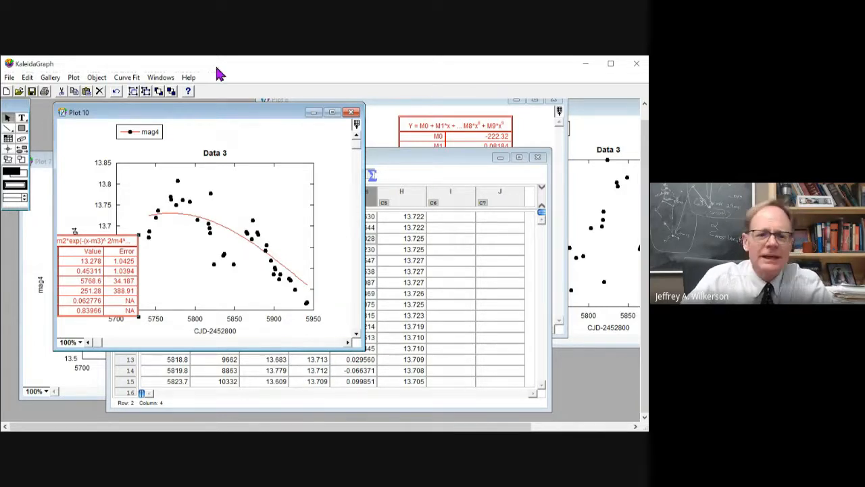
{"action": "left_click_drag", "start_coordinate": [223, 112], "coordinate": [153, 101]}
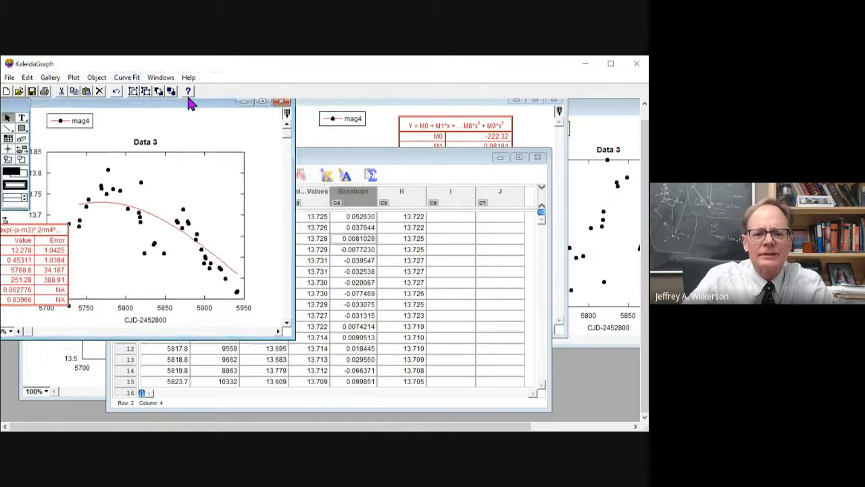
{"action": "left_click", "coordinate": [127, 78]}
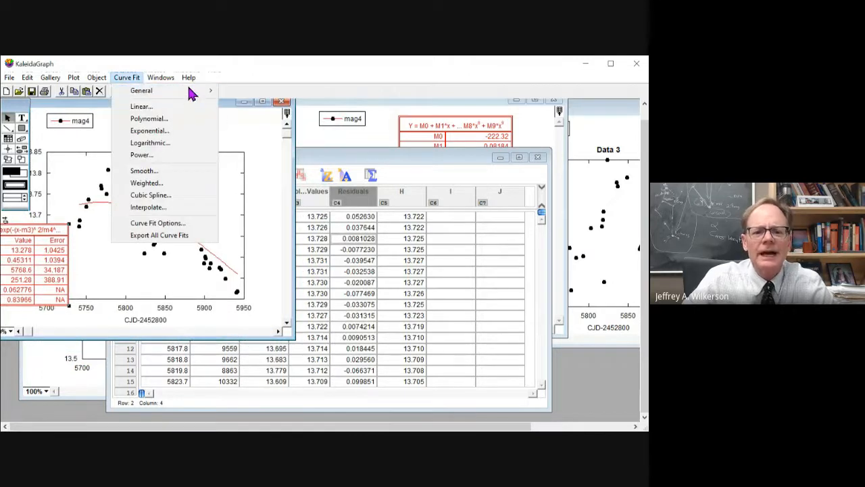
{"action": "mouse_move", "coordinate": [213, 94]}
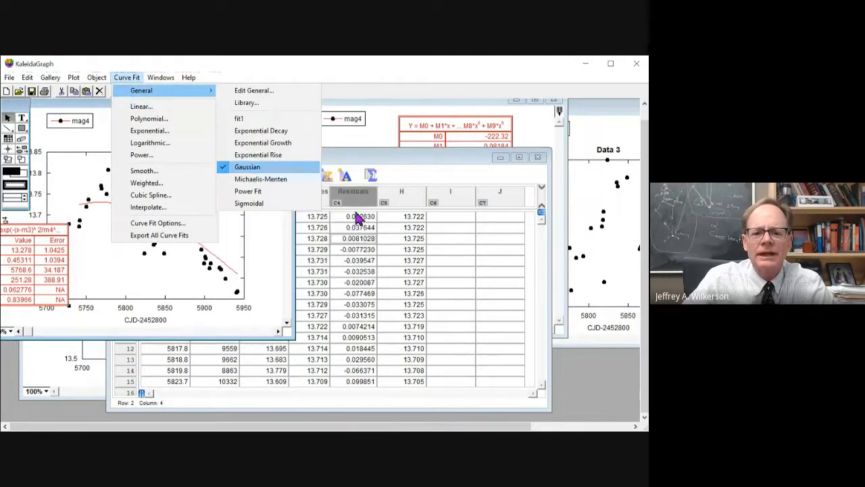
{"action": "left_click", "coordinate": [246, 166]}
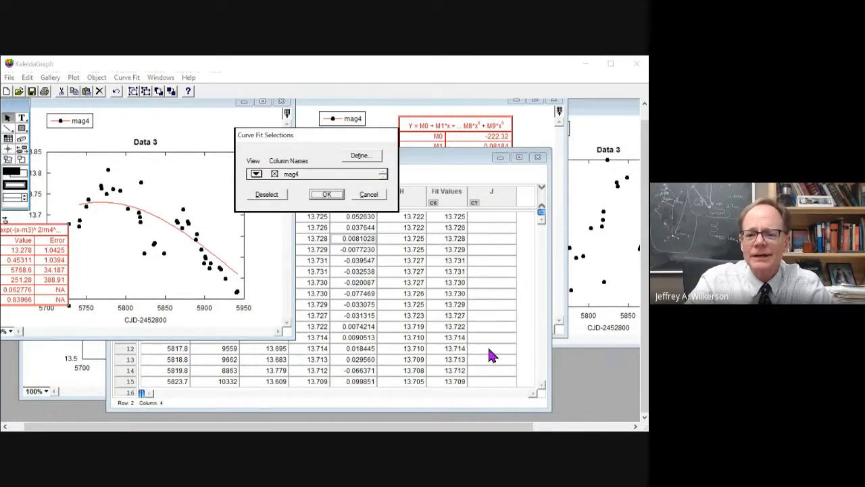
{"action": "left_click_drag", "start_coordinate": [381, 173], "coordinate": [183, 158]}
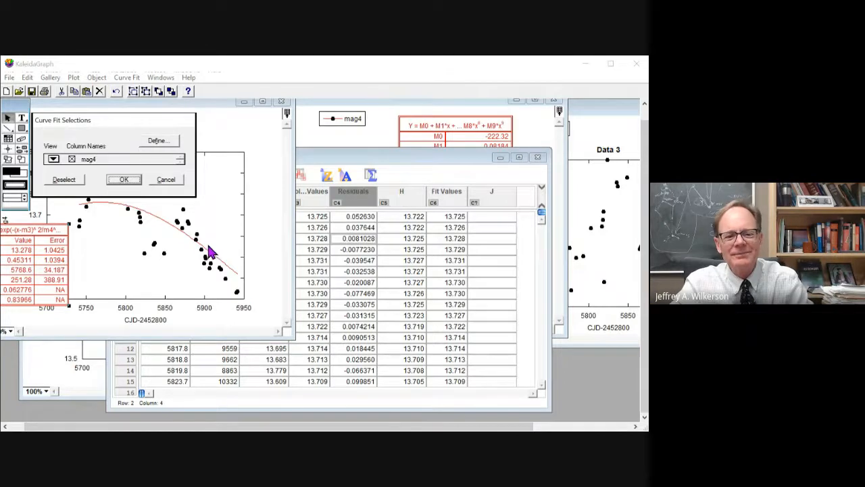
{"action": "key", "text": "Return"}
{"action": "left_click", "coordinate": [304, 270]}
{"action": "double_click", "coordinate": [446, 192]}
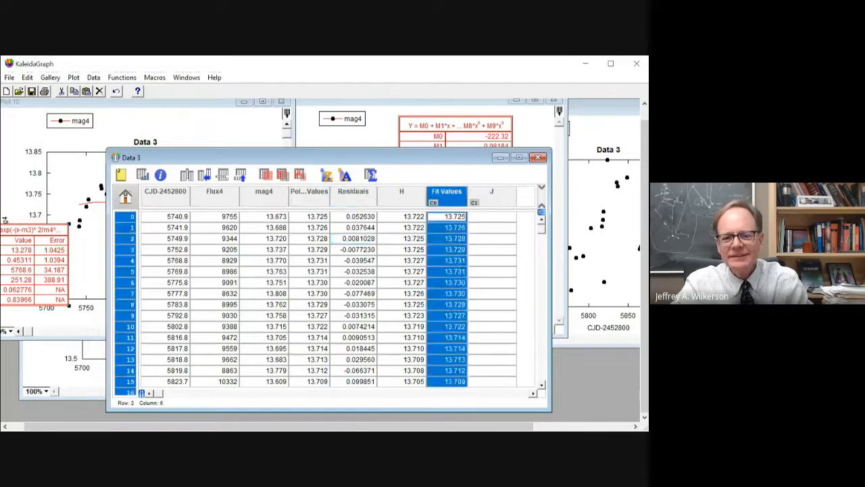
{"action": "left_click", "coordinate": [442, 191]}
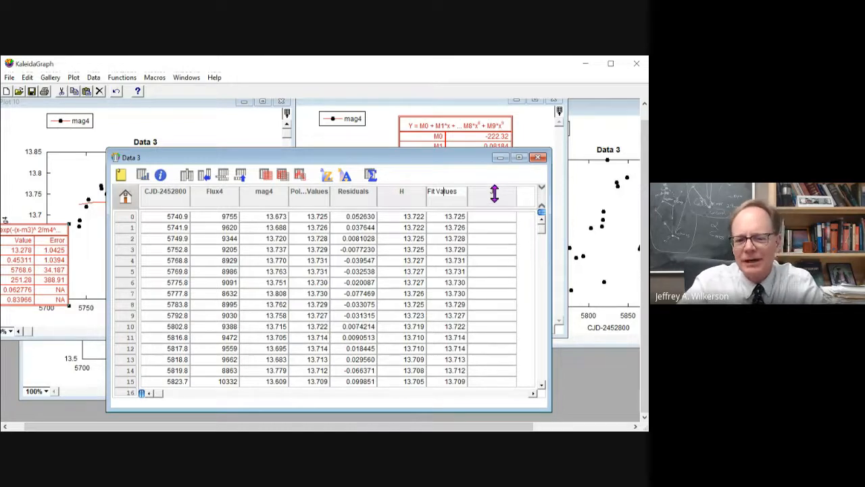
{"action": "key", "text": "Return"}
Rearrange the data table and the Gaussian plot window so that all filled table columns can be seen together.
{"action": "left_click_drag", "start_coordinate": [460, 157], "coordinate": [423, 103]}
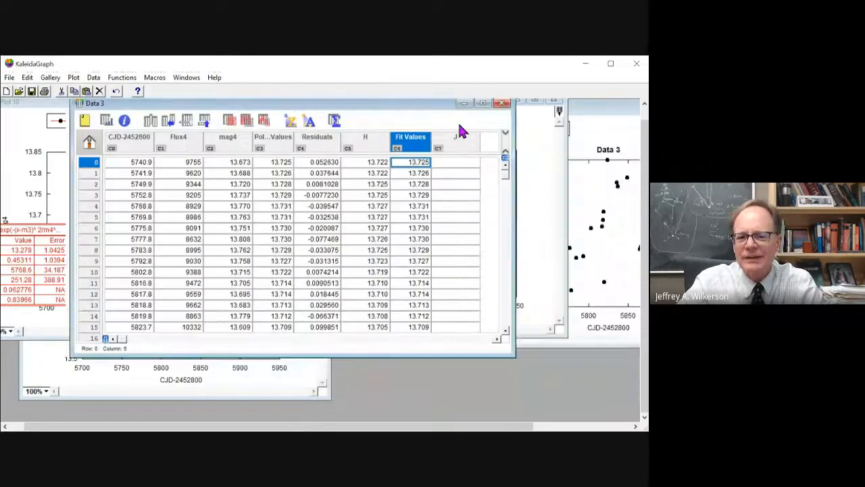
{"action": "left_click_drag", "start_coordinate": [459, 125], "coordinate": [466, 127]}
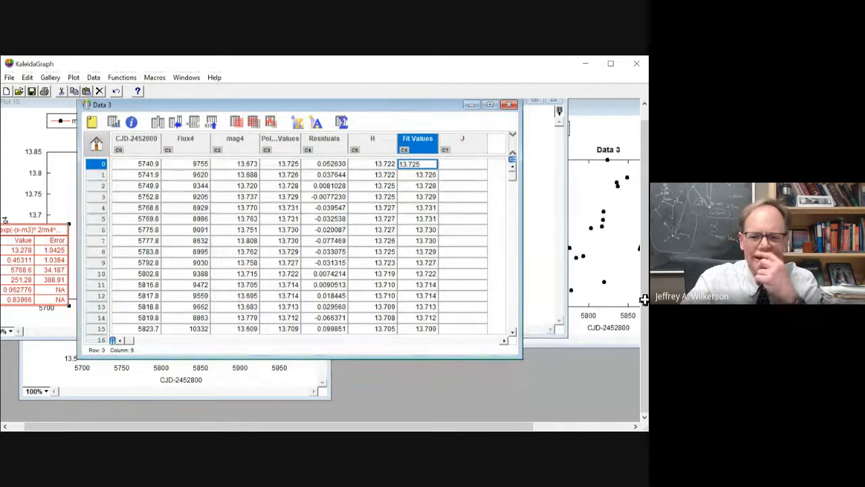
{"action": "left_click_drag", "start_coordinate": [398, 105], "coordinate": [608, 173]}
{"action": "left_click", "coordinate": [278, 243]}
{"action": "left_click_drag", "start_coordinate": [260, 104], "coordinate": [234, 125]}
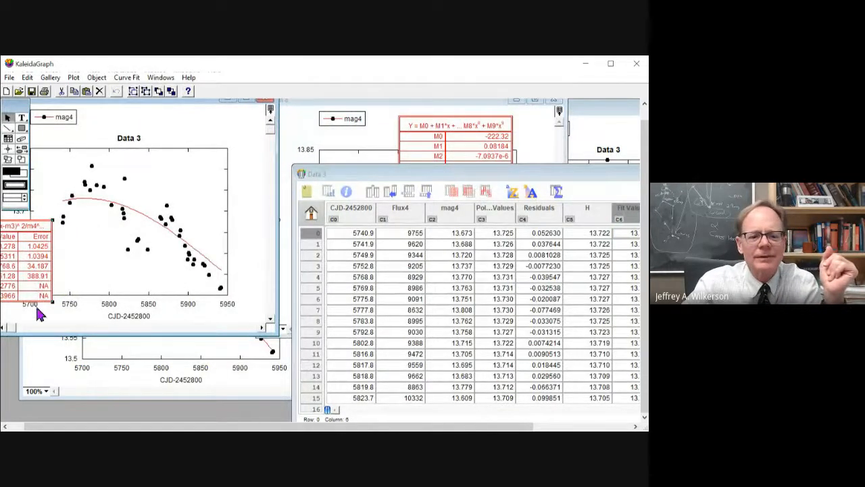
{"action": "left_click_drag", "start_coordinate": [365, 173], "coordinate": [215, 145]}
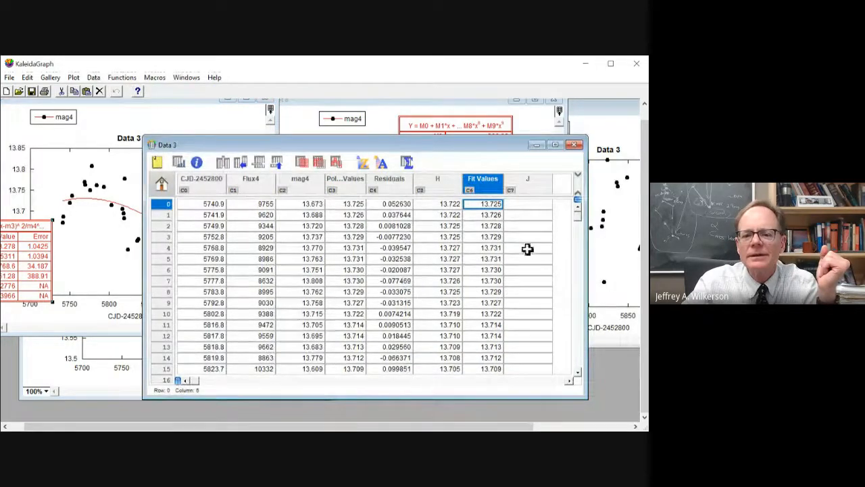
Compare the Poly2 Fit Values column with the Gaussian Fit Values column, and the quadratic fit plot with the Gaussian fit plot.
{"action": "left_click", "coordinate": [346, 180]}
{"action": "left_click", "coordinate": [528, 247]}
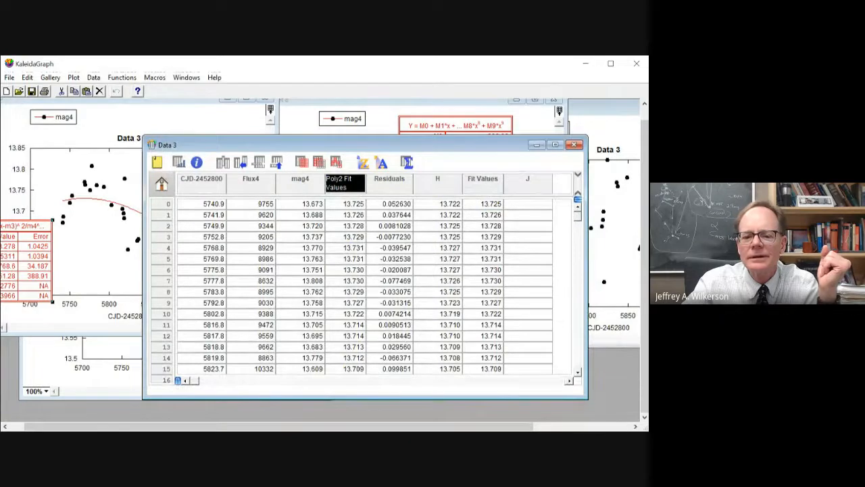
{"action": "left_click", "coordinate": [483, 303]}
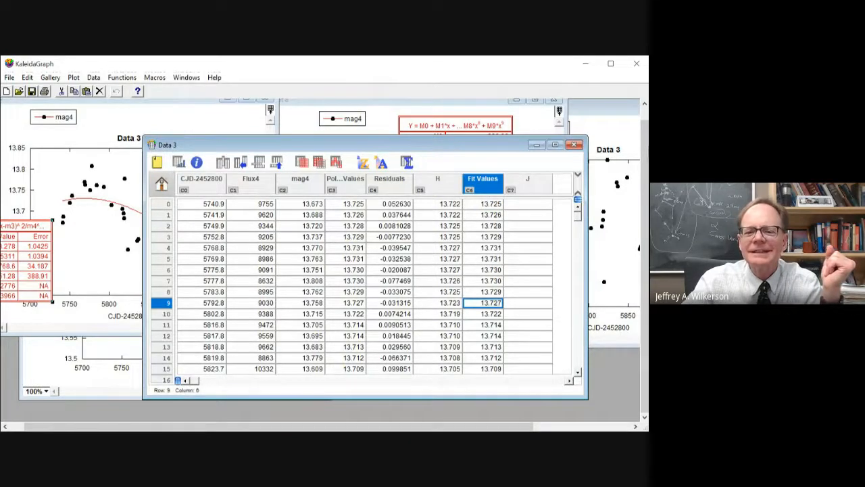
{"action": "left_click", "coordinate": [556, 131]}
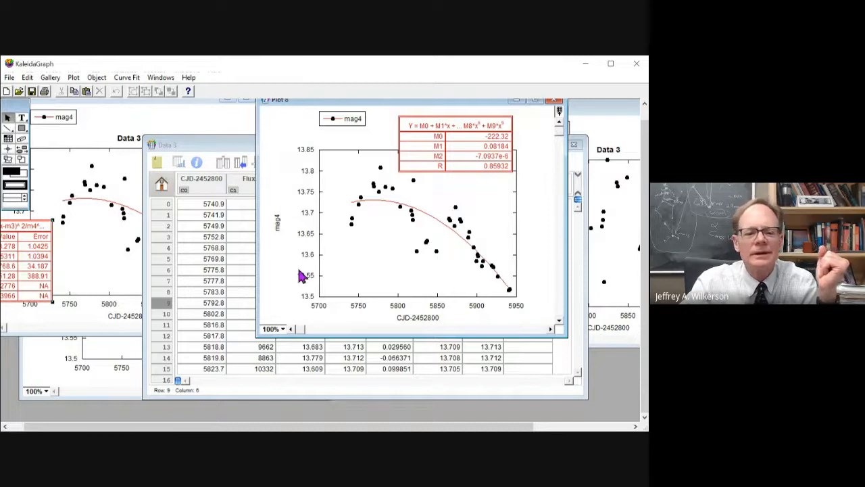
{"action": "left_click", "coordinate": [133, 179]}
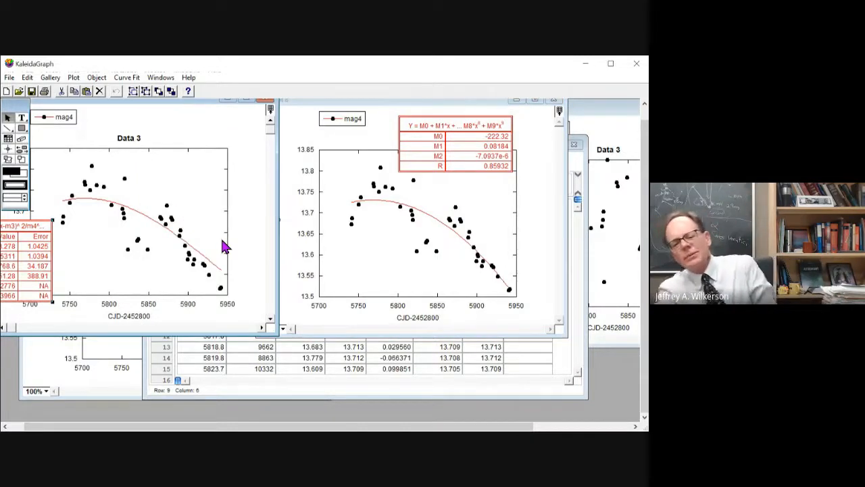